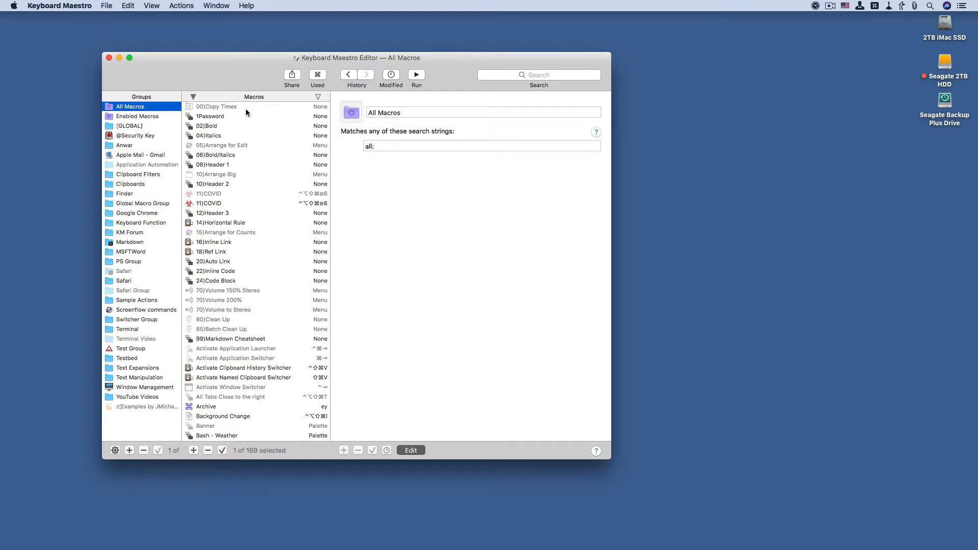
Step: Close the macro editor window and run the Work Setup macro from the F13 macro palette
{"action": "left_click", "coordinate": [109, 59]}
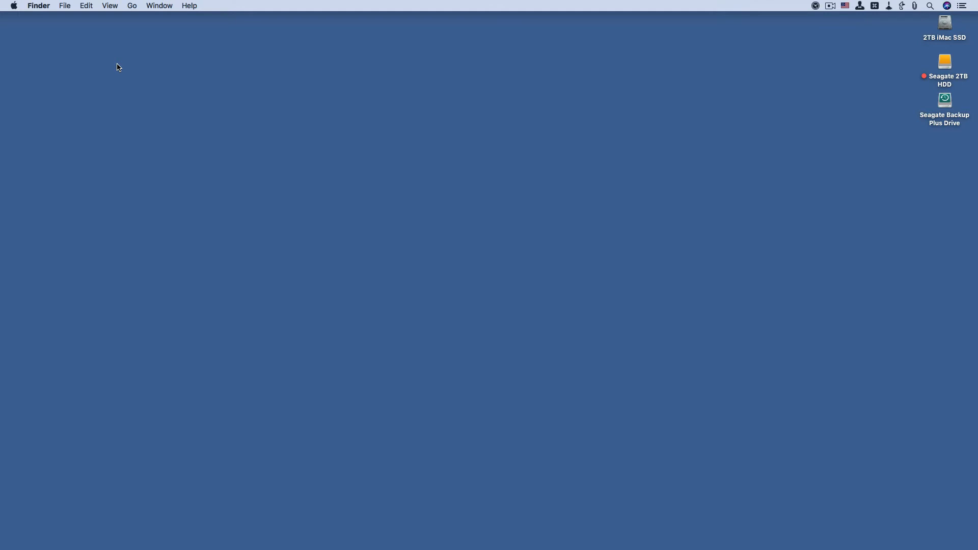
{"action": "key", "text": "F13"}
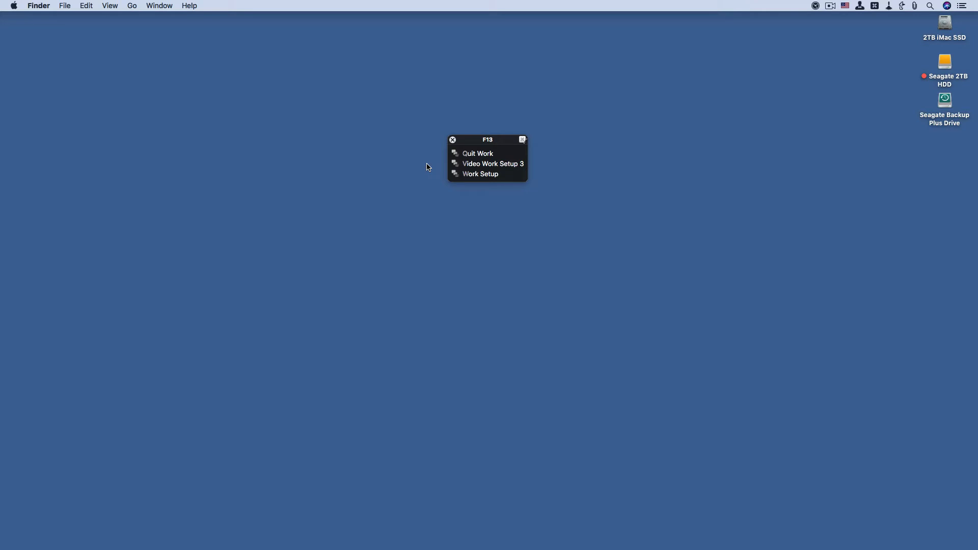
{"action": "key", "text": "w"}
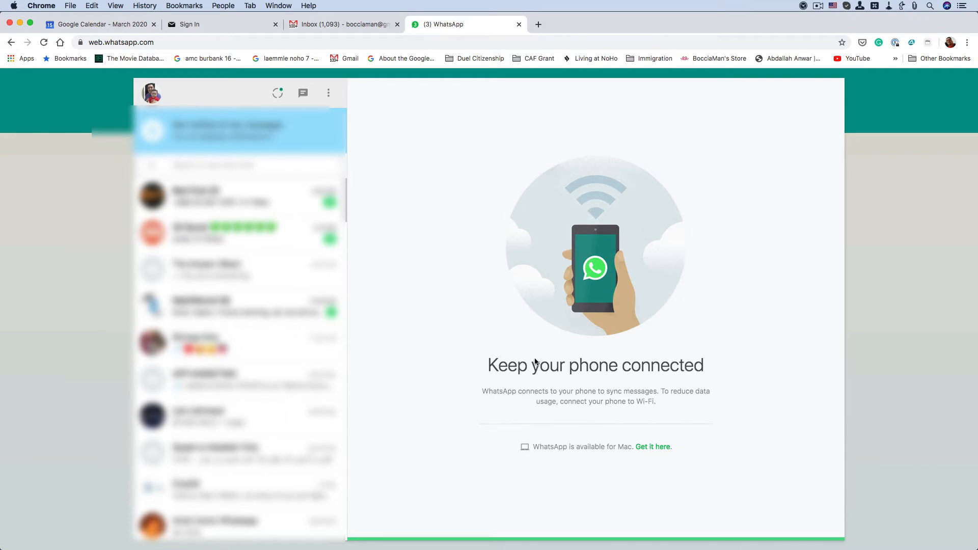
Step: Quit Google Chrome, Skype and Microsoft Word, and close the M2WPC folder window
{"action": "key", "text": "super+q"}
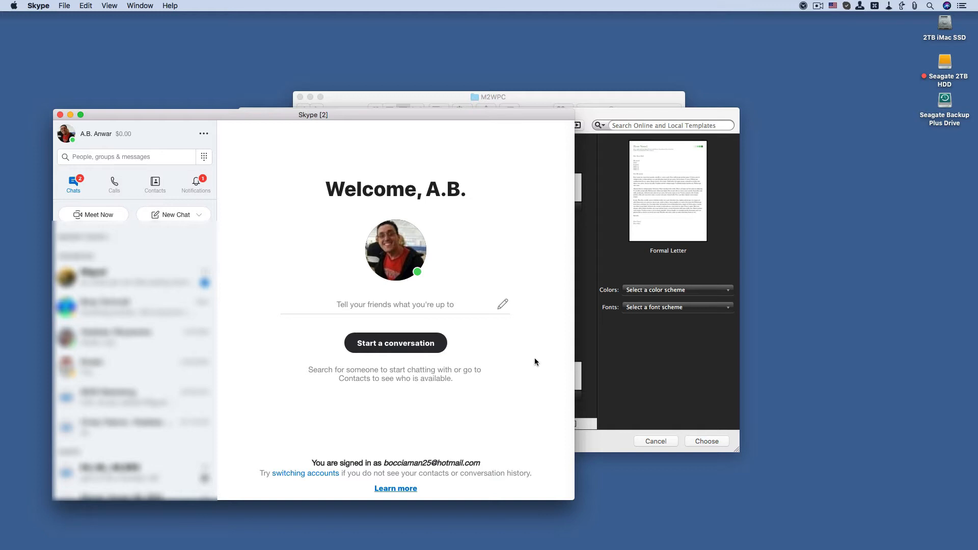
{"action": "key", "text": "super+q"}
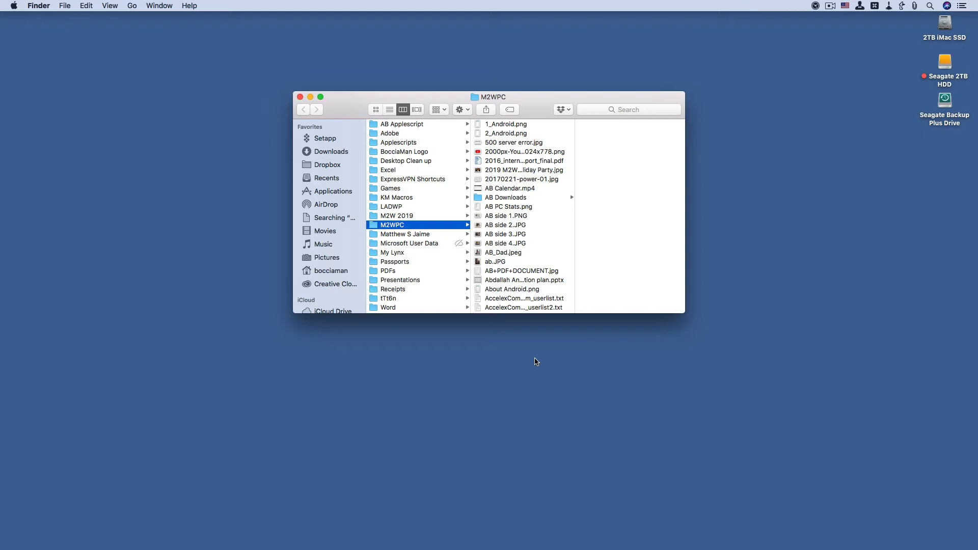
{"action": "key", "text": "super+w"}
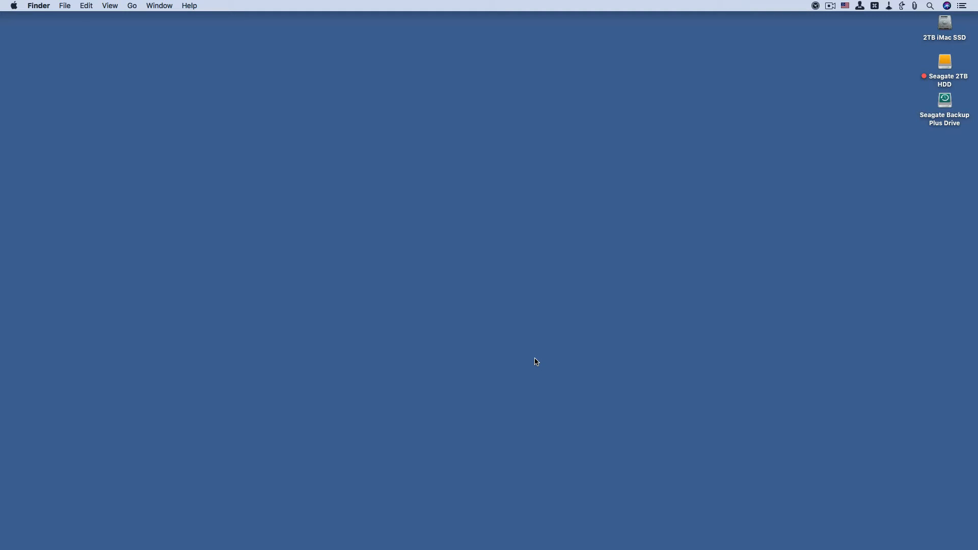
{"action": "key", "text": "super+Tab"}
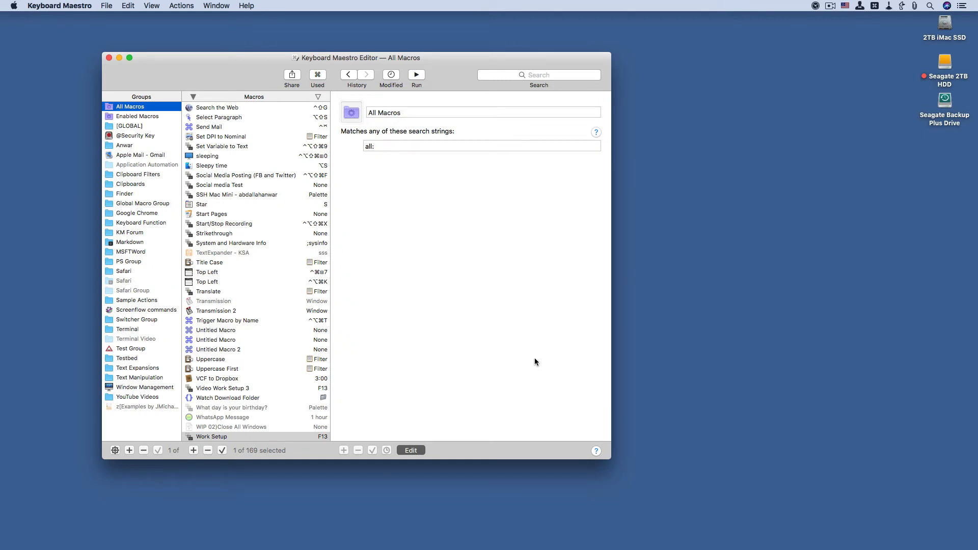
{"action": "left_click", "coordinate": [116, 148]}
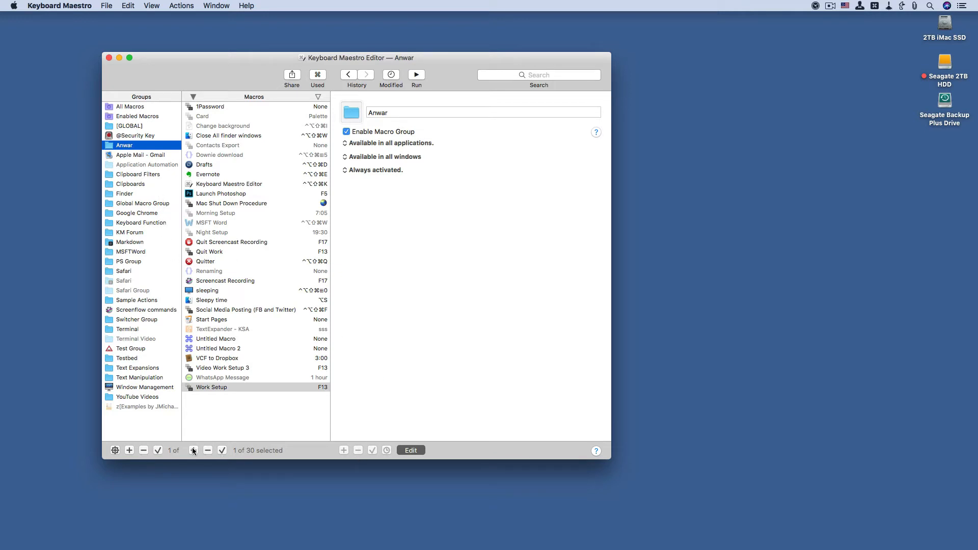
{"action": "left_click", "coordinate": [202, 387]}
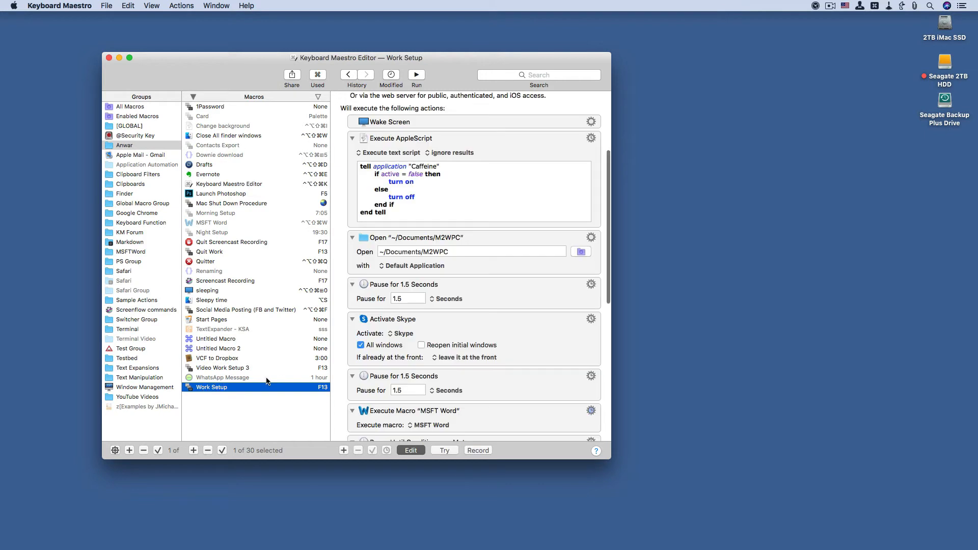
{"action": "scroll", "coordinate": [340, 374], "scroll_direction": "down", "scroll_amount": 3}
{"action": "scroll", "coordinate": [340, 375], "scroll_direction": "up", "scroll_amount": 1}
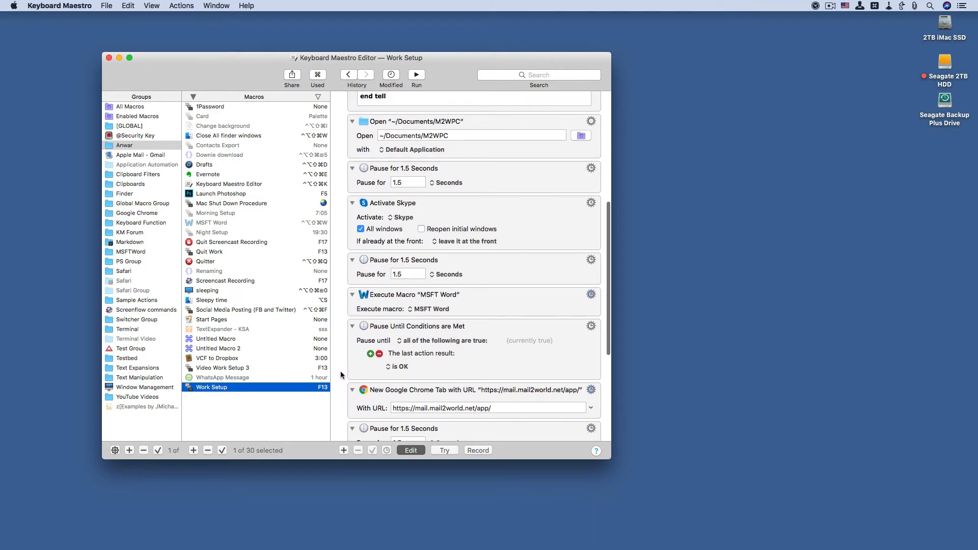
{"action": "scroll", "coordinate": [340, 375], "scroll_direction": "down", "scroll_amount": 5}
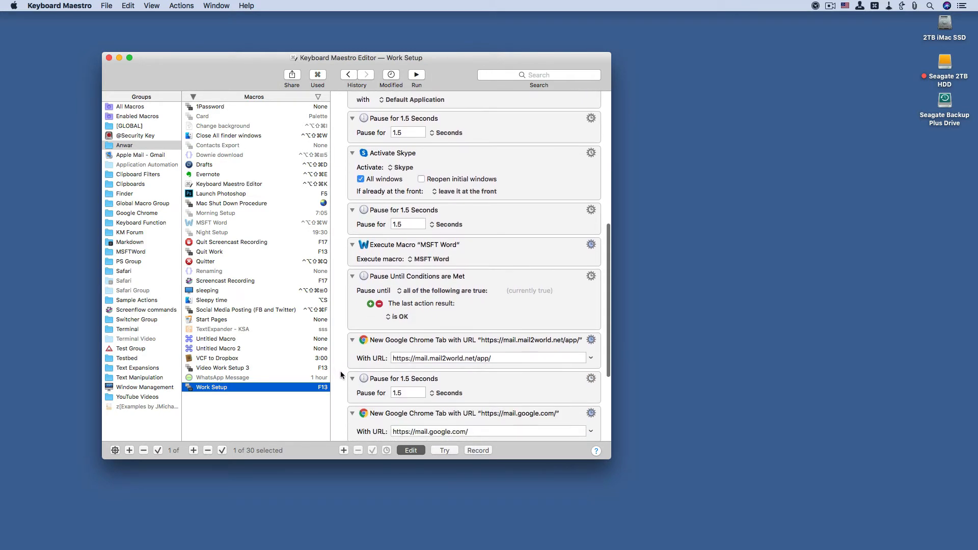
{"action": "scroll", "coordinate": [341, 375], "scroll_direction": "down", "scroll_amount": 3}
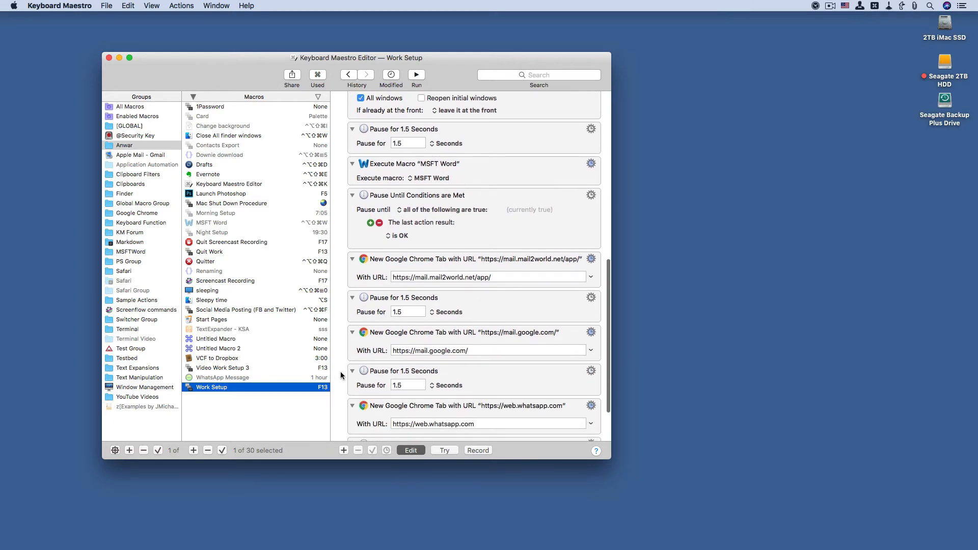
{"action": "left_click", "coordinate": [490, 340]}
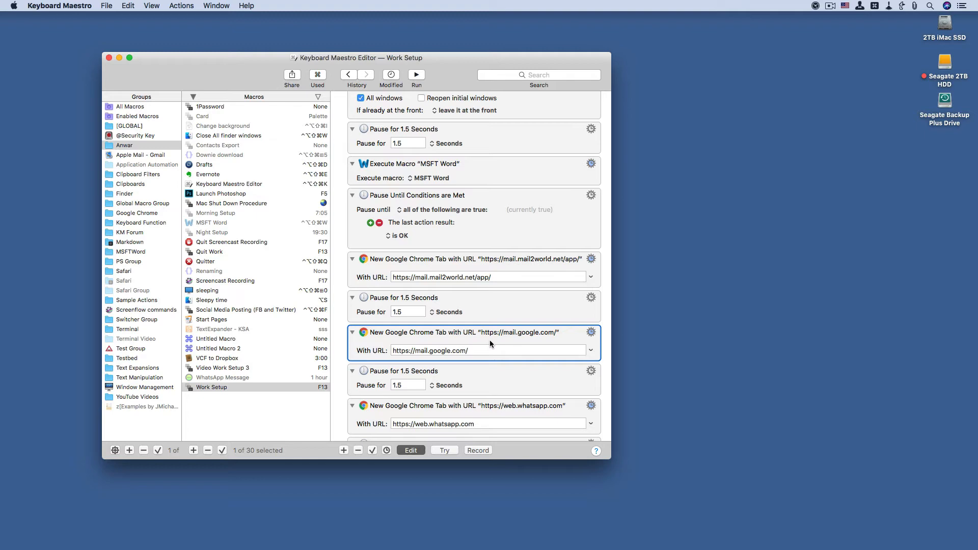
{"action": "key", "text": "super+c"}
Step: Create a new macro in the same group and name it "1 Video work Setup"
{"action": "left_click", "coordinate": [193, 450]}
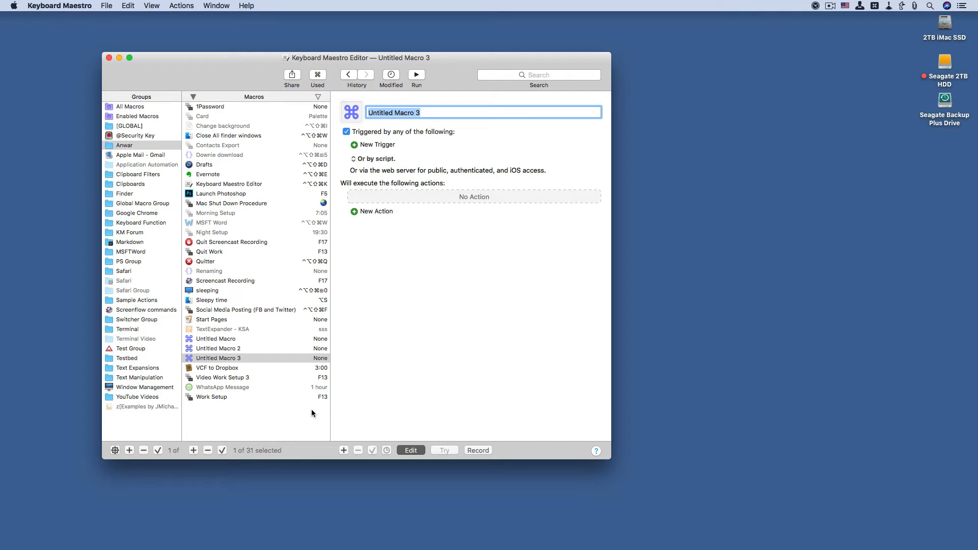
{"action": "type", "text": "Vi"}
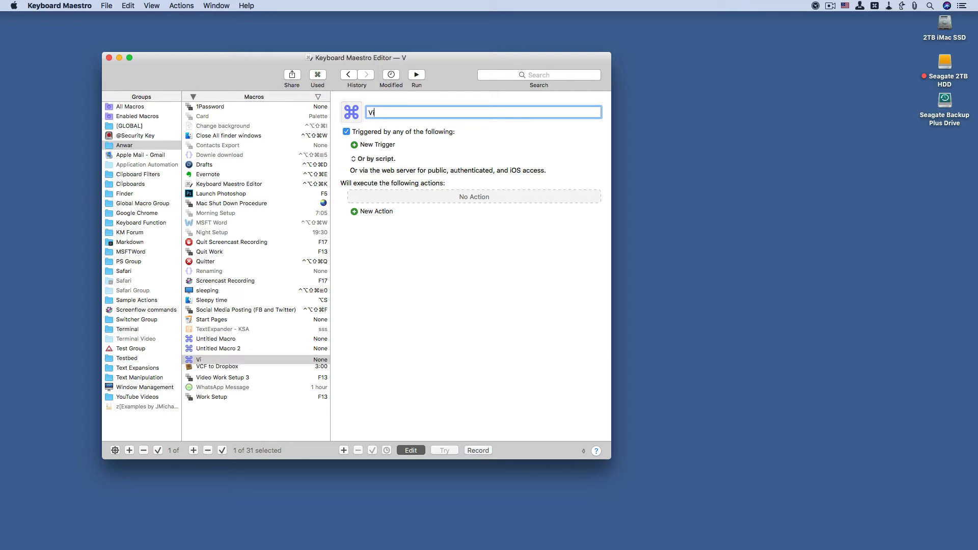
{"action": "type", "text": "deo "}
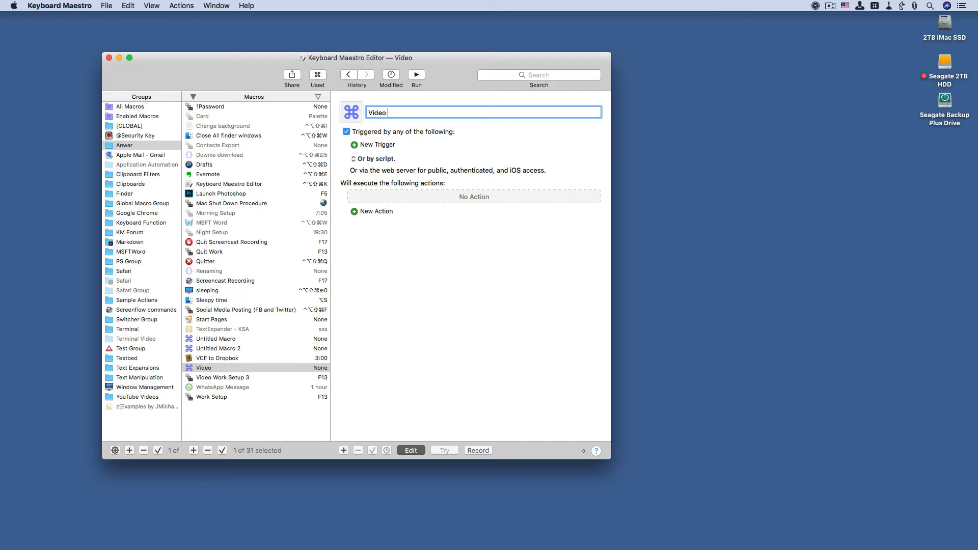
{"action": "type", "text": "work "}
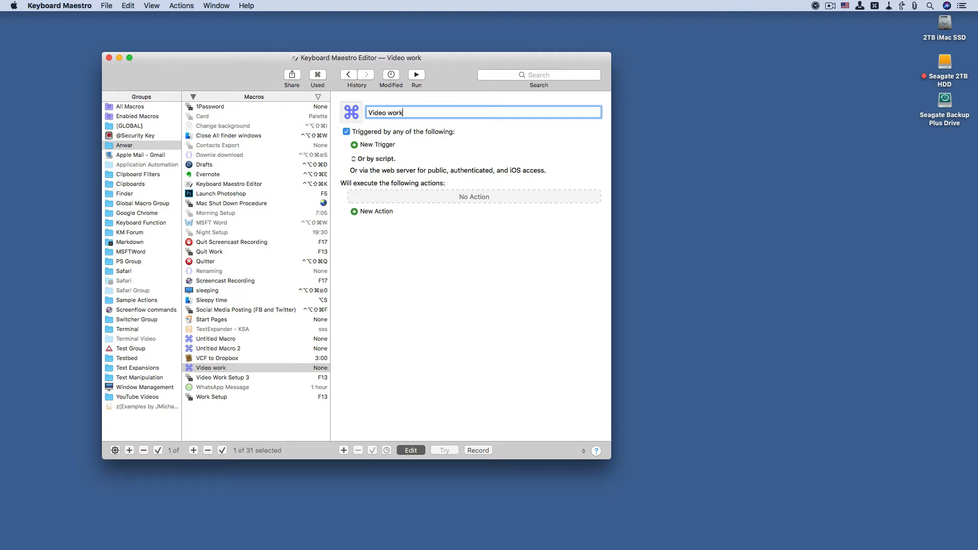
{"action": "type", "text": "Se"}
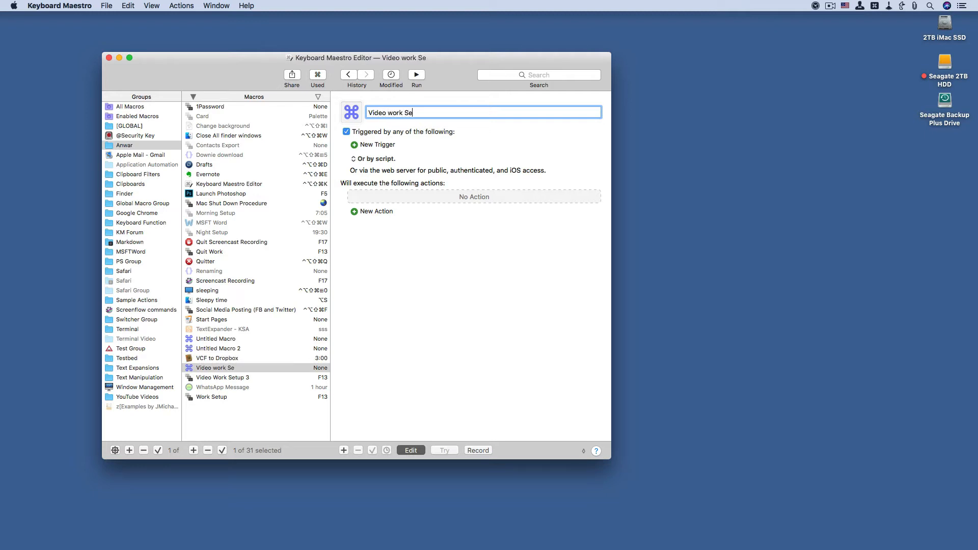
{"action": "type", "text": "tup"}
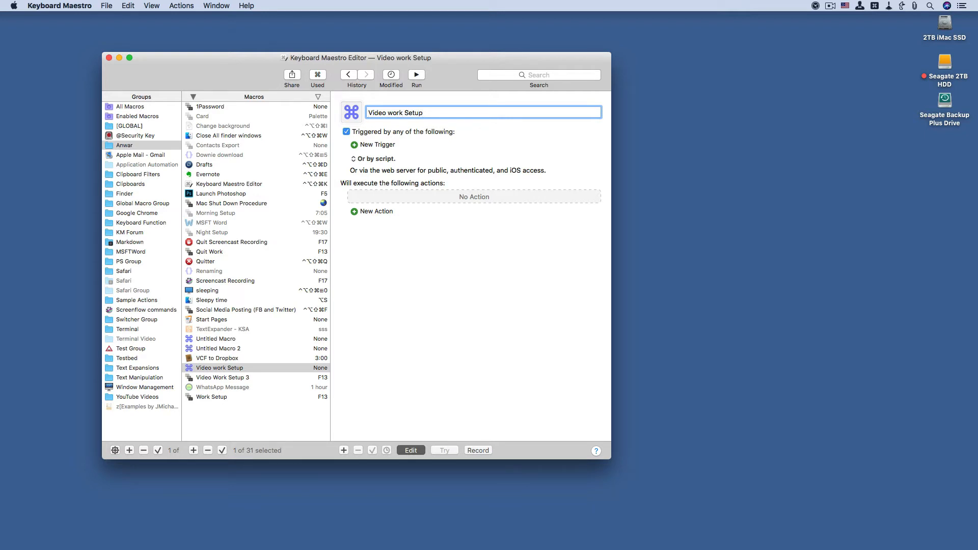
{"action": "type", "text": "1"}
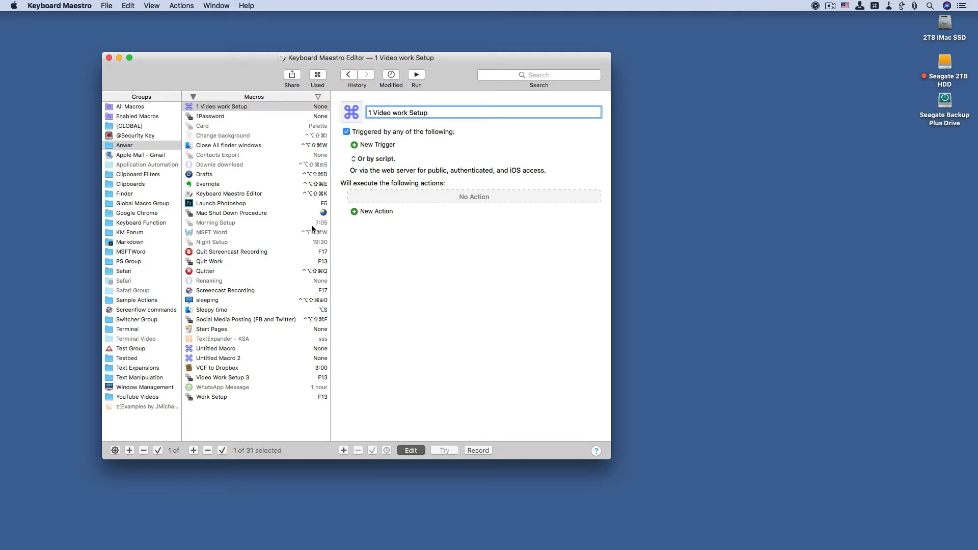
Step: Paste the copied Google Chrome tab action into the empty action list of 1 Video work Setup
{"action": "left_click", "coordinate": [367, 210]}
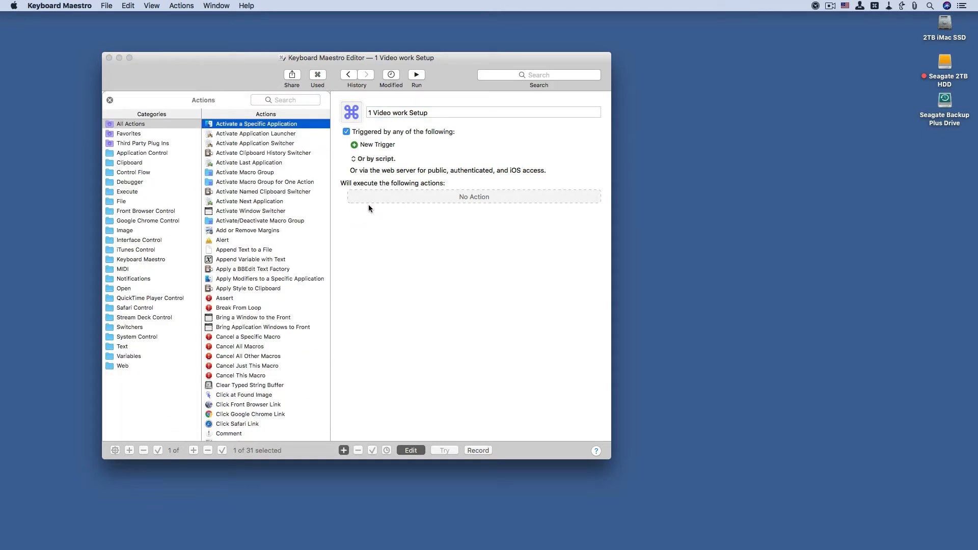
{"action": "left_click", "coordinate": [369, 199]}
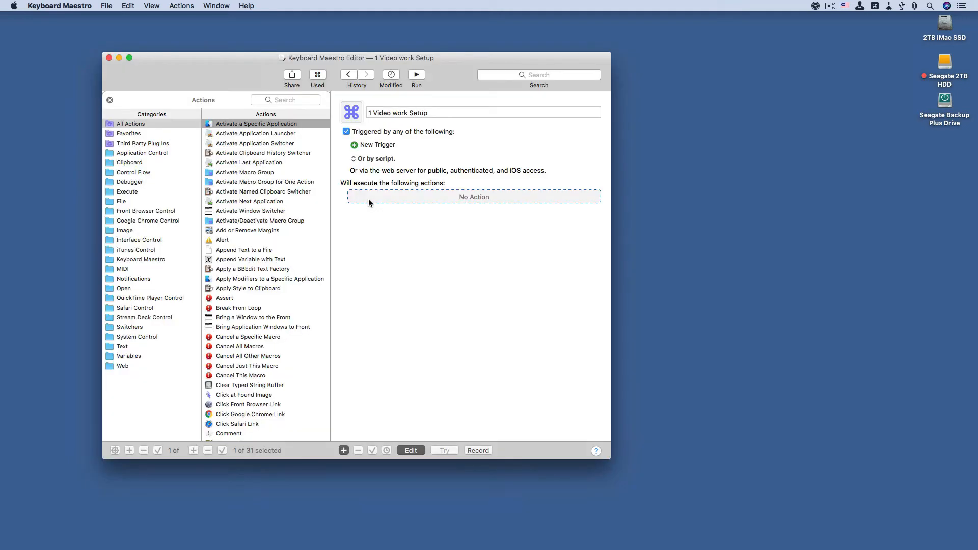
{"action": "key", "text": "cmd+v"}
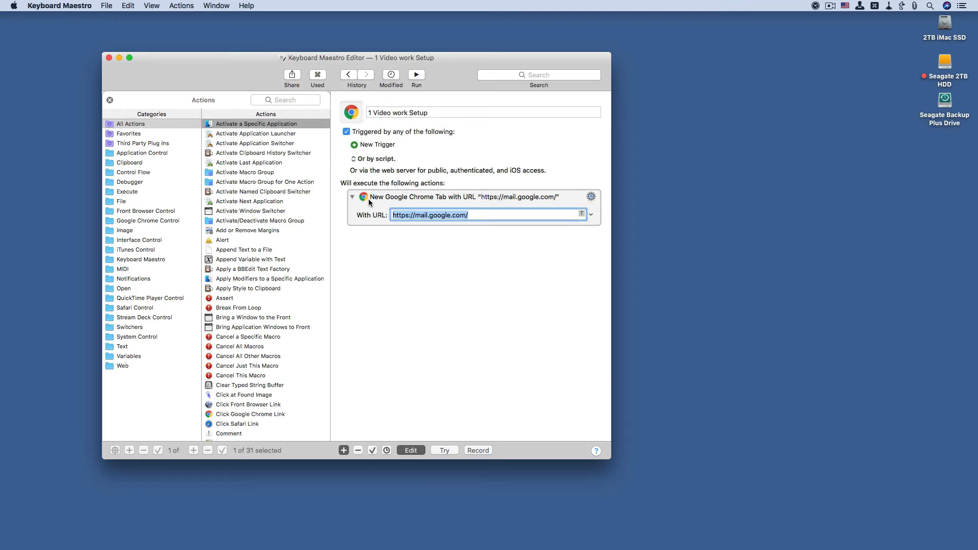
{"action": "key", "text": "super+v"}
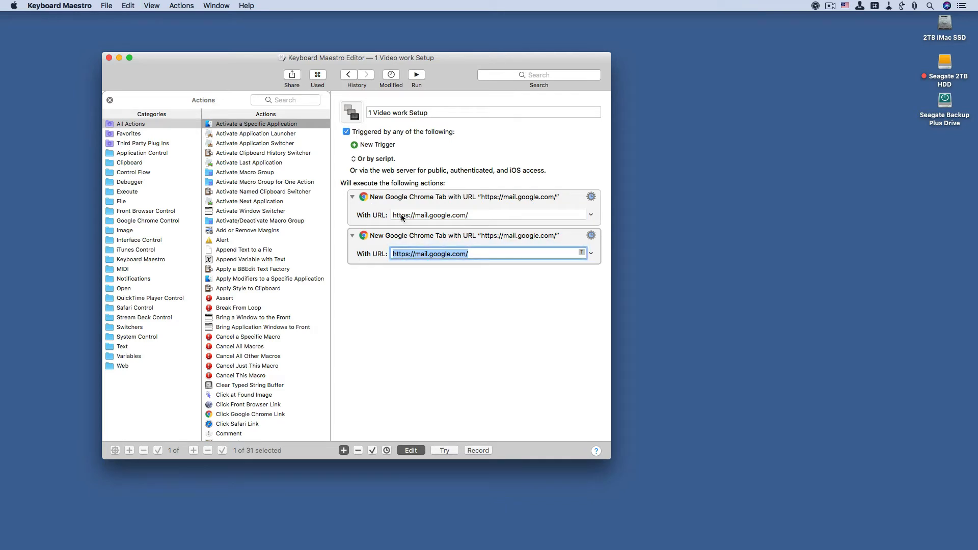
{"action": "left_click", "coordinate": [459, 253]}
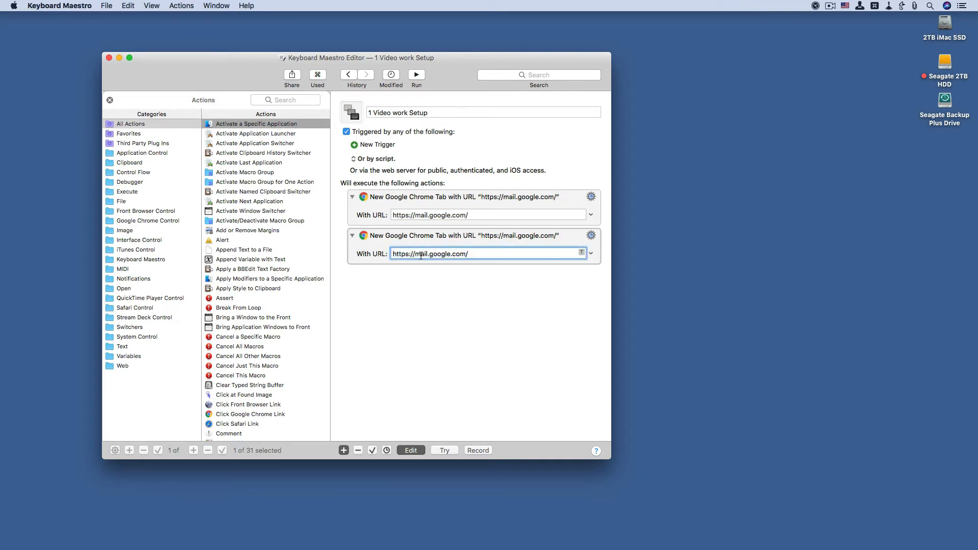
{"action": "left_click_drag", "start_coordinate": [417, 254], "coordinate": [450, 258]}
{"action": "type", "text": "www.wsj"}
{"action": "left_click", "coordinate": [497, 240]}
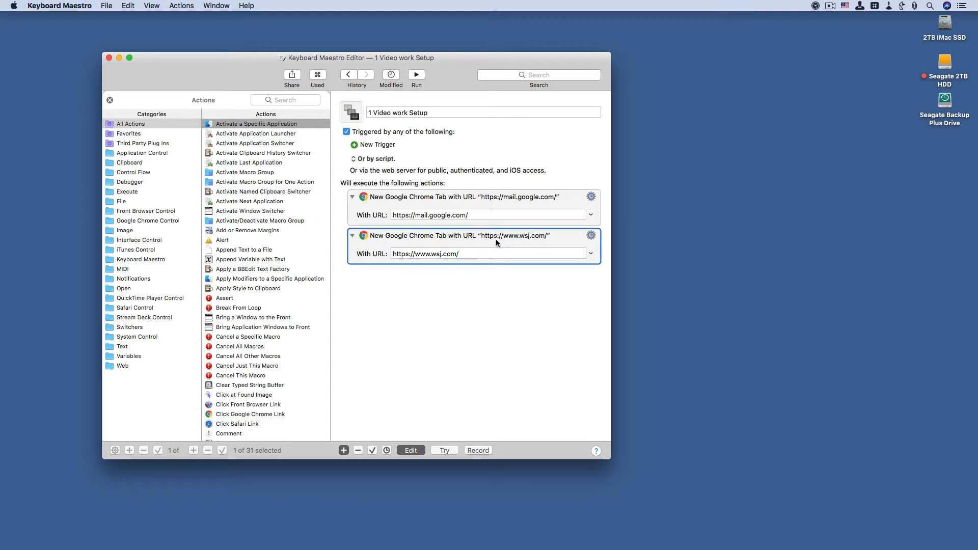
{"action": "key", "text": "super+d"}
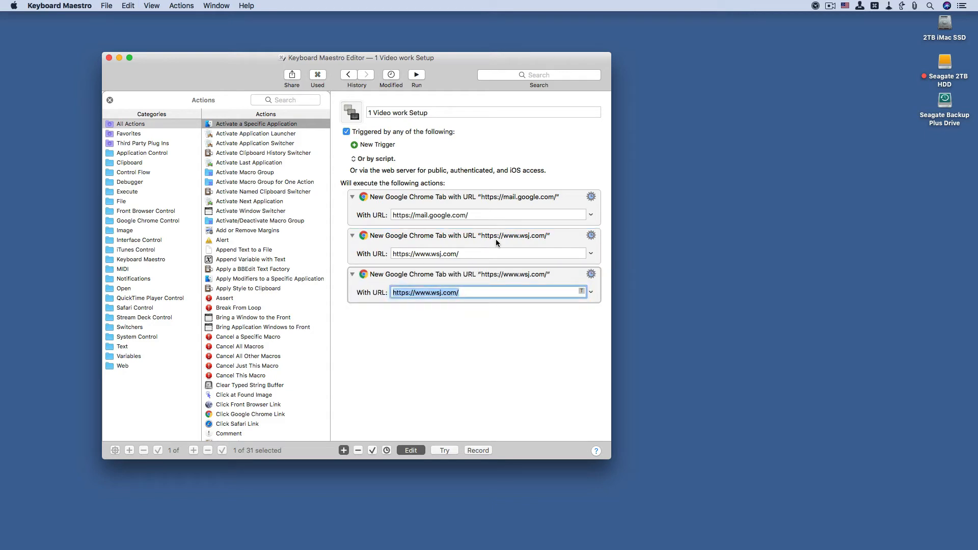
{"action": "key", "text": "Right"}
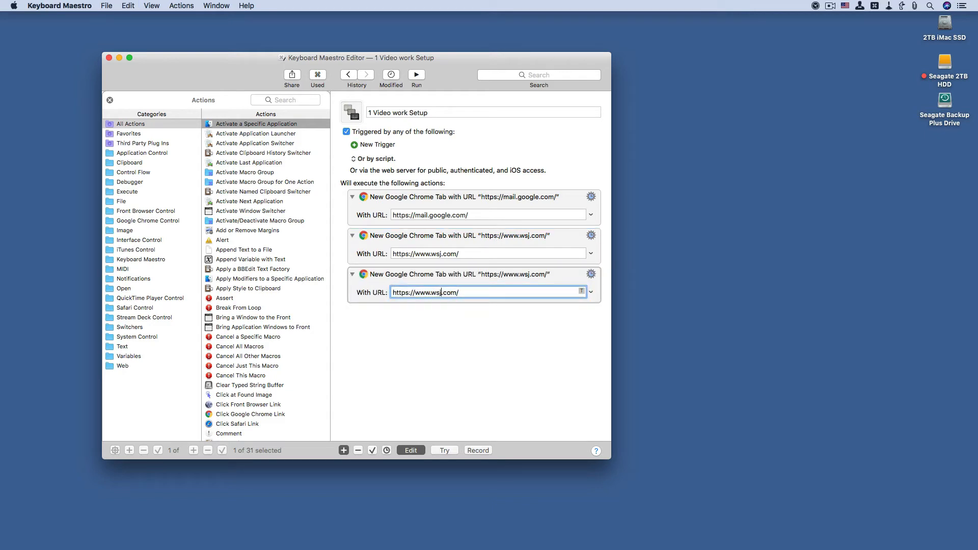
{"action": "left_click_drag", "start_coordinate": [441, 293], "coordinate": [431, 292]}
{"action": "type", "text": "mail"}
{"action": "key", "text": "Delete"}
{"action": "type", "text": "2world"}
Step: Add an Activate a Specific Application action after the Chrome tab actions and set its application to Microsoft Word
{"action": "double_click", "coordinate": [268, 126]}
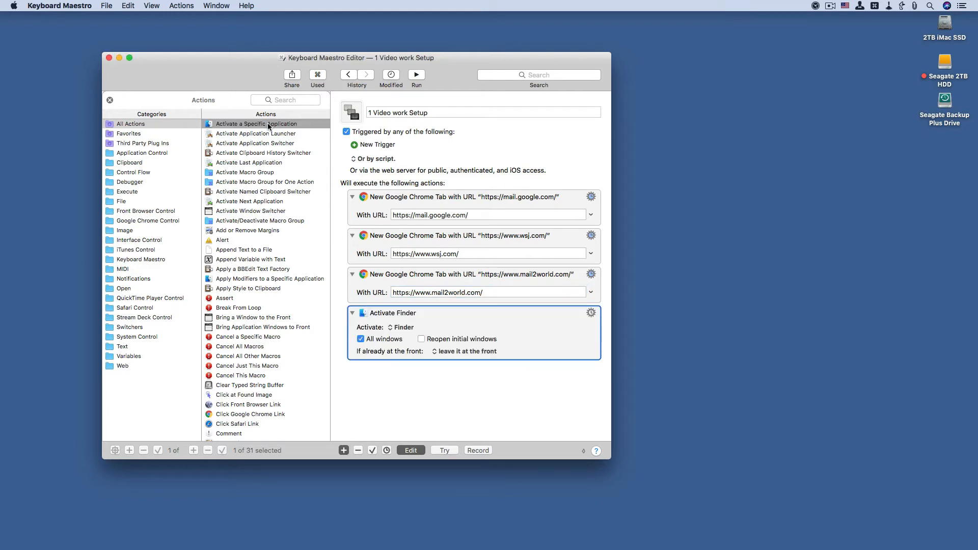
{"action": "left_click", "coordinate": [400, 328]}
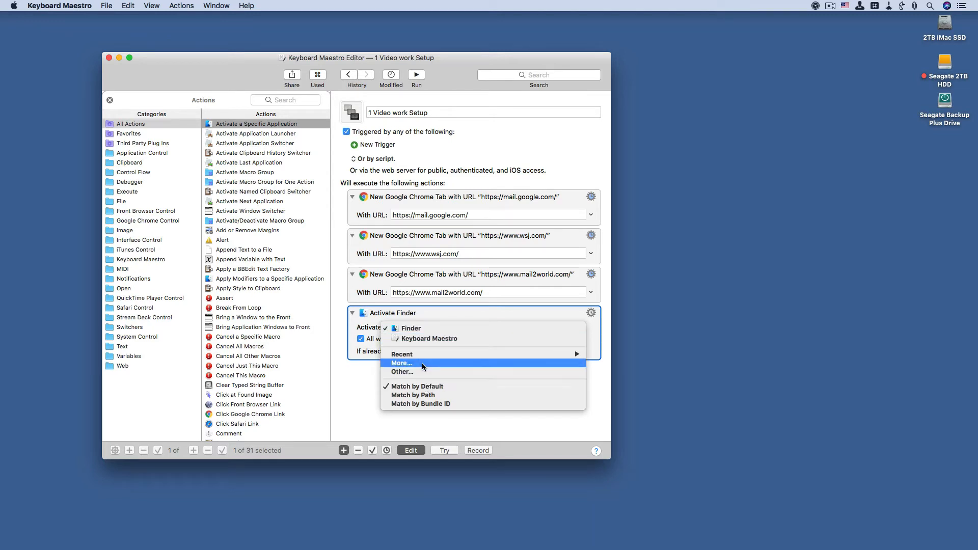
{"action": "mouse_move", "coordinate": [420, 356]}
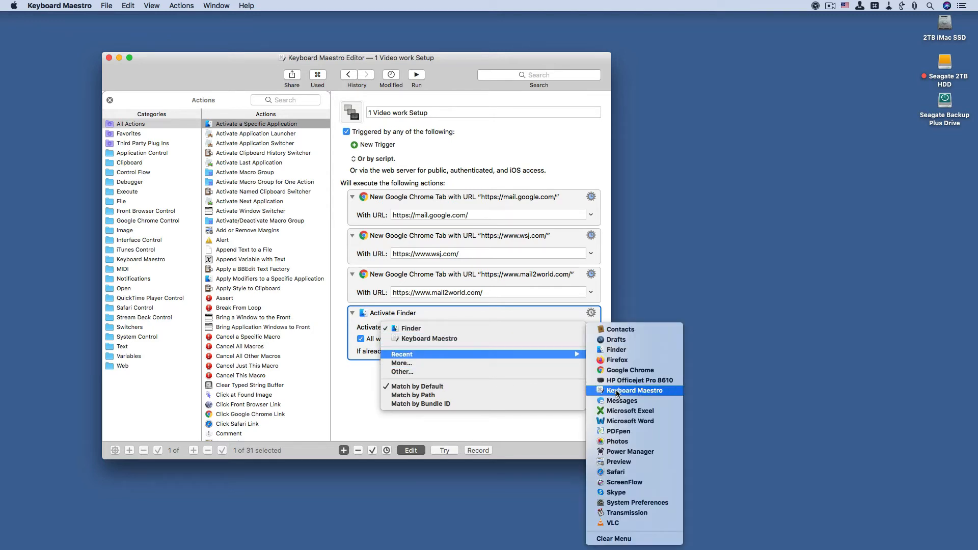
{"action": "left_click", "coordinate": [649, 421]}
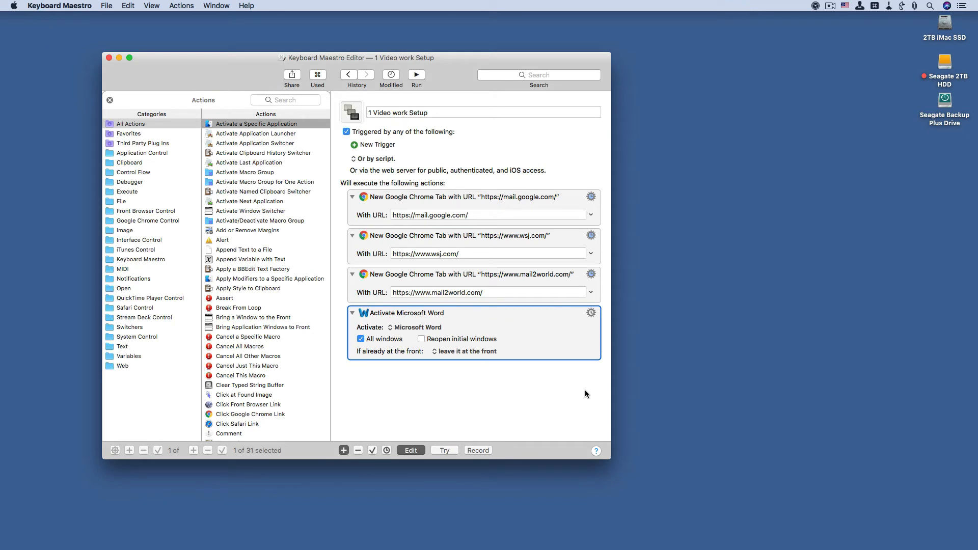
Step: Duplicate the Activate Microsoft Word action and set the copy's application to Skype
{"action": "key", "text": "super+d"}
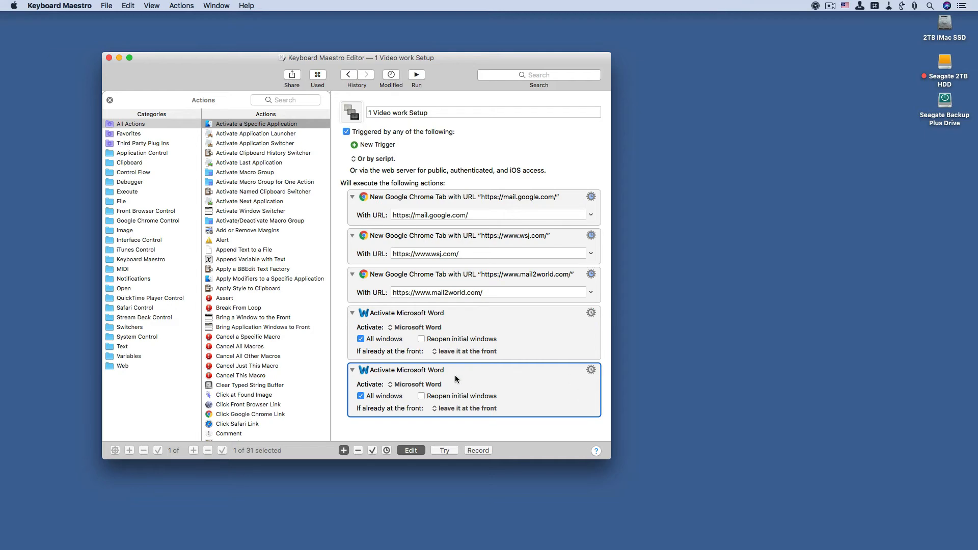
{"action": "left_click", "coordinate": [409, 385]}
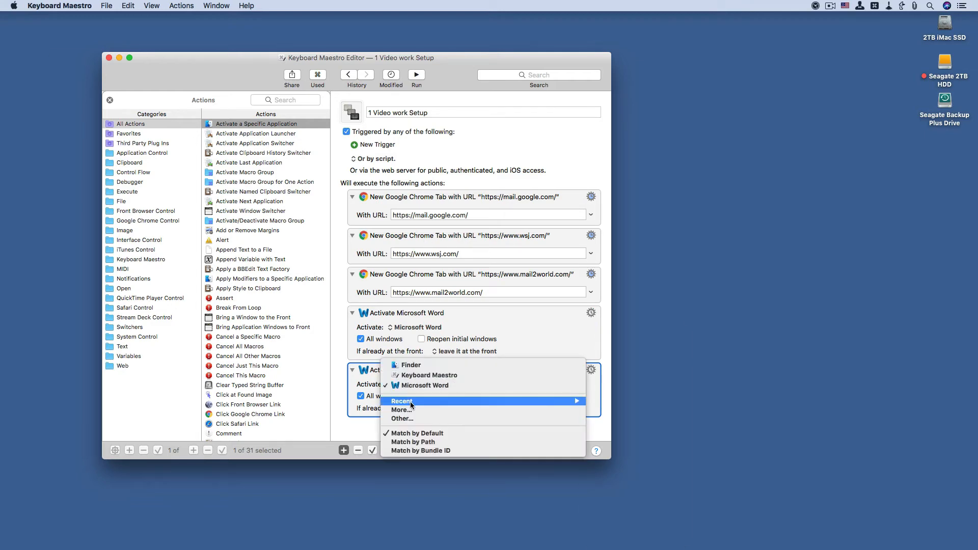
{"action": "mouse_move", "coordinate": [412, 401]}
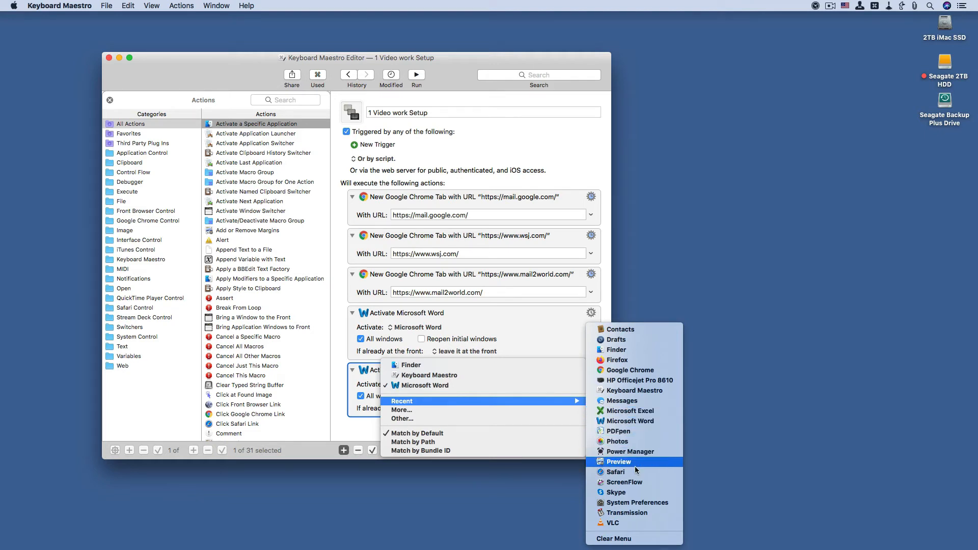
{"action": "left_click", "coordinate": [638, 493]}
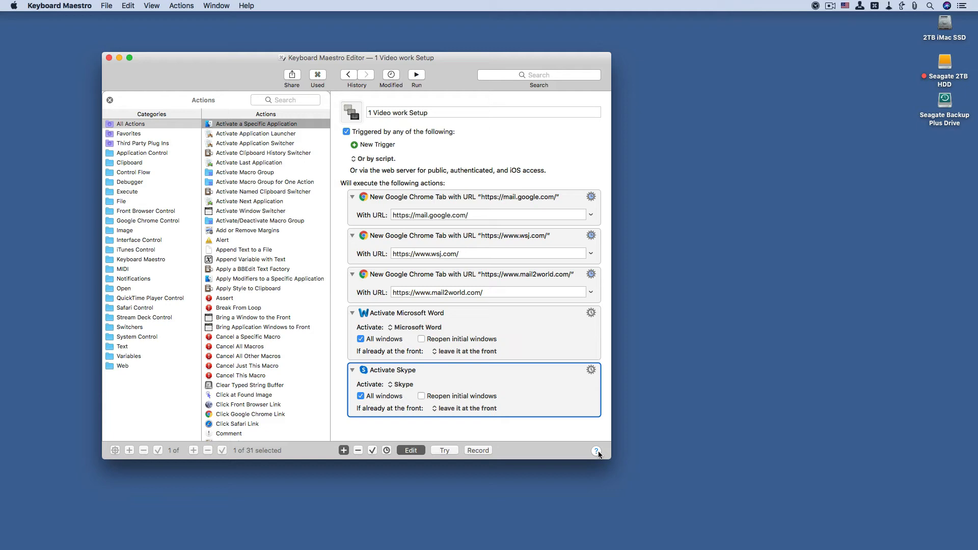
Step: Paste another Activate Microsoft Word action below the Skype action and set its application to Drafts
{"action": "key", "text": "super+v"}
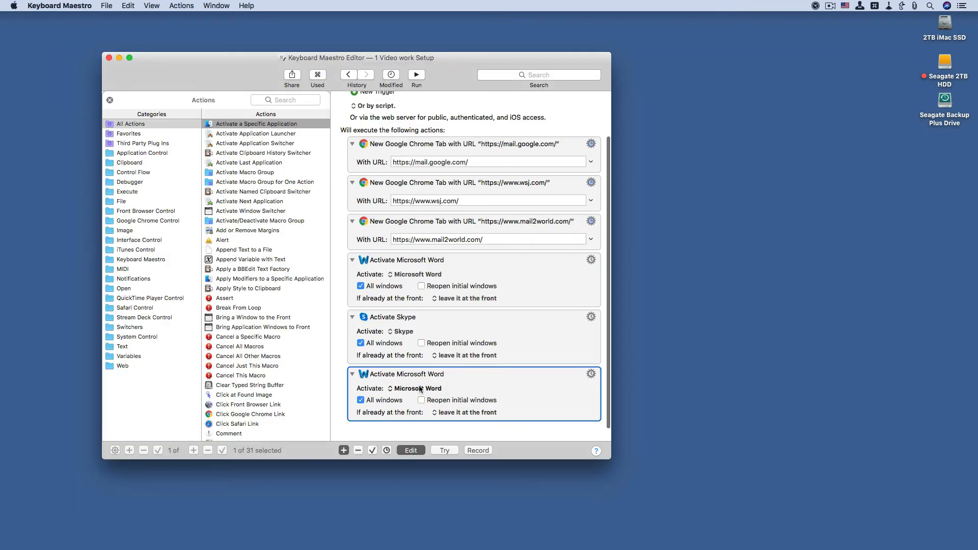
{"action": "left_click", "coordinate": [421, 389]}
{"action": "mouse_move", "coordinate": [424, 405]}
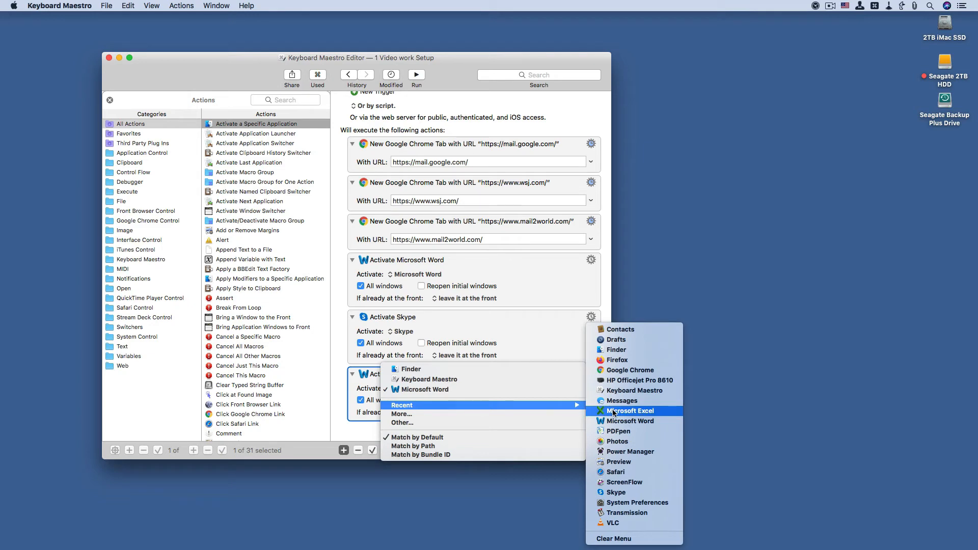
{"action": "left_click", "coordinate": [613, 340]}
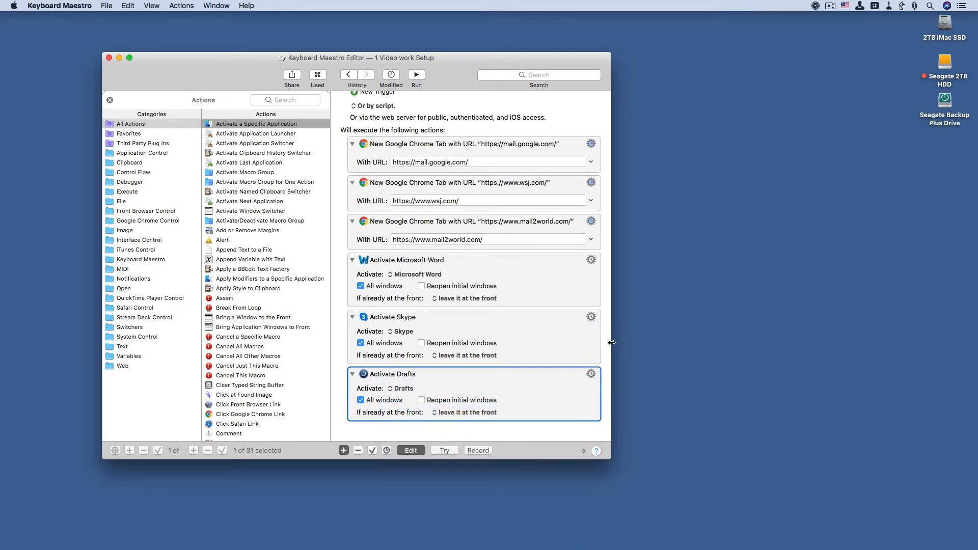
Step: Search the actions for pause and add a Pause action of 1.5 seconds after Activate Drafts
{"action": "scroll", "coordinate": [478, 356], "scroll_direction": "up", "scroll_amount": 3}
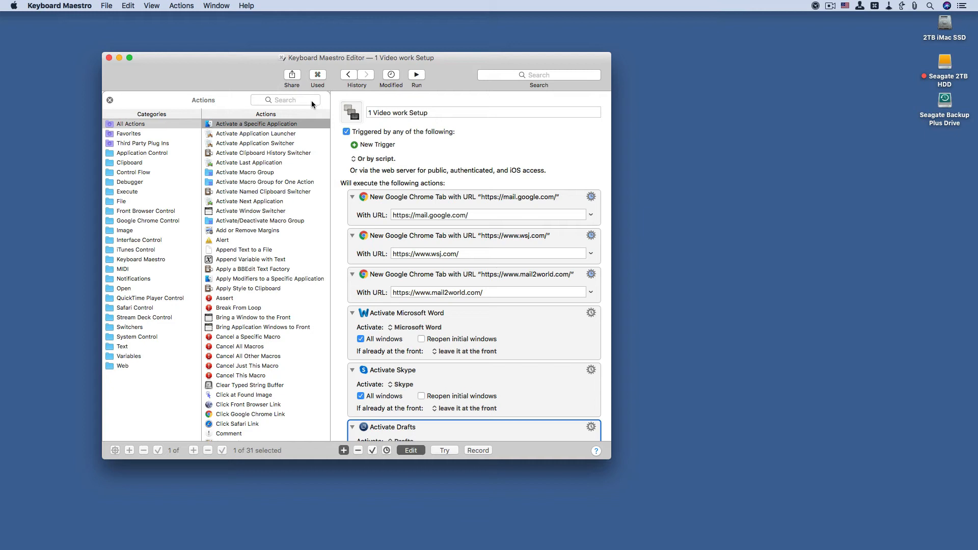
{"action": "left_click", "coordinate": [299, 99]}
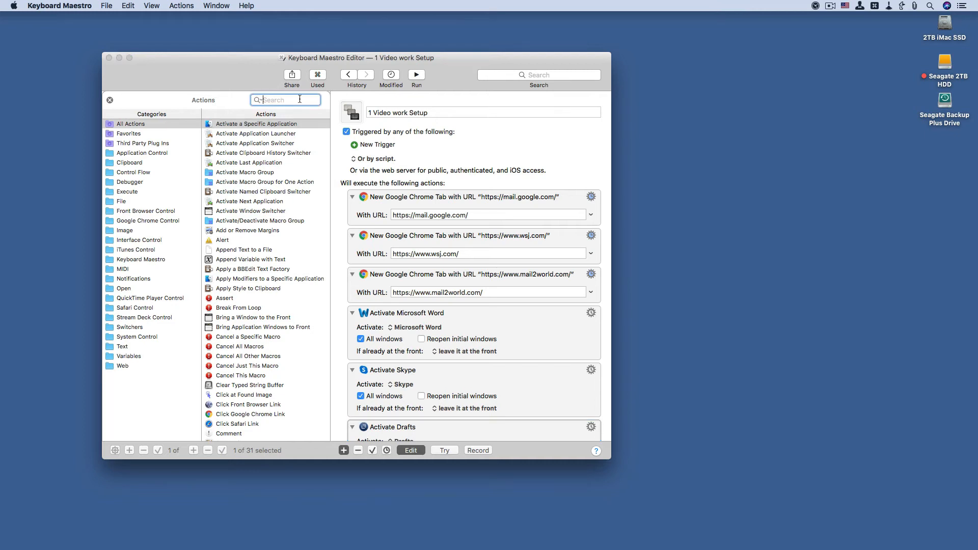
{"action": "type", "text": "pause"}
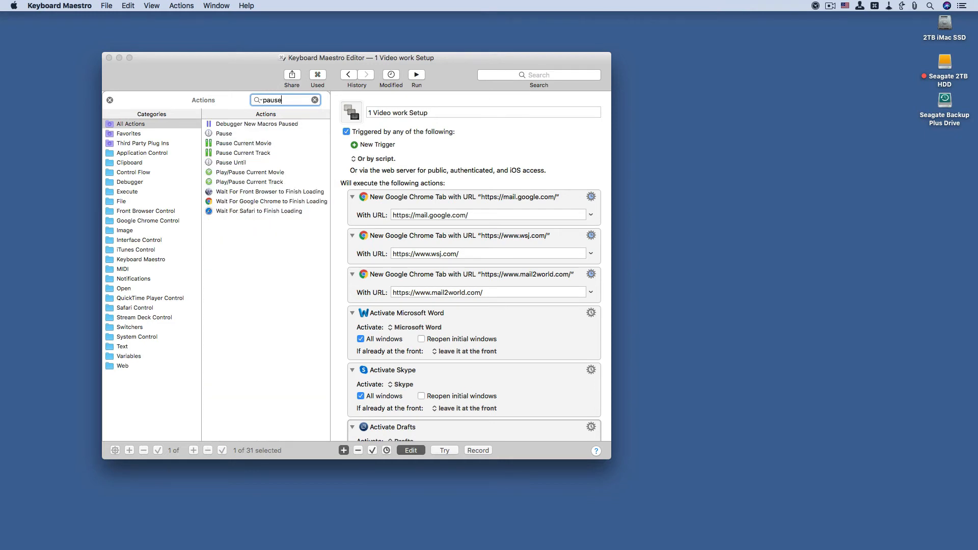
{"action": "double_click", "coordinate": [218, 134]}
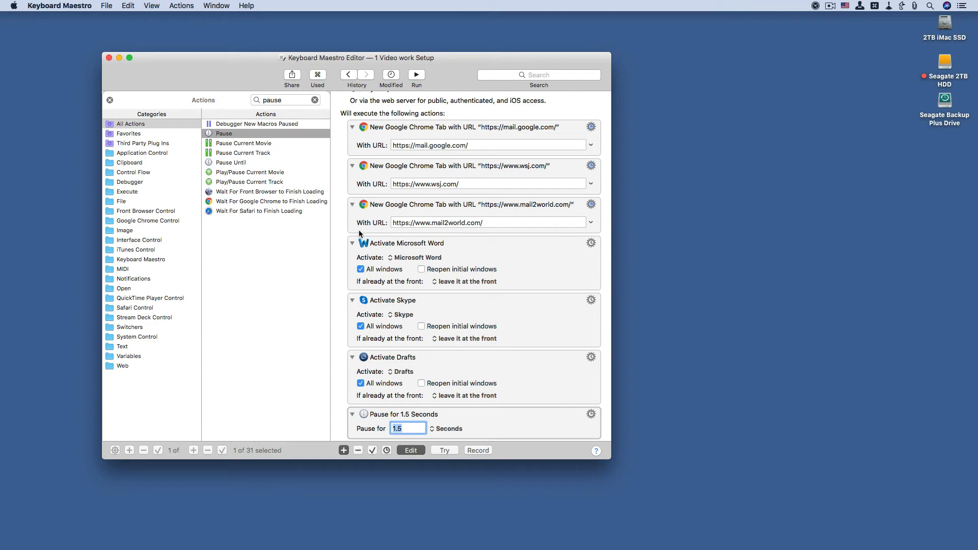
{"action": "scroll", "coordinate": [503, 382], "scroll_direction": "down", "scroll_amount": 3}
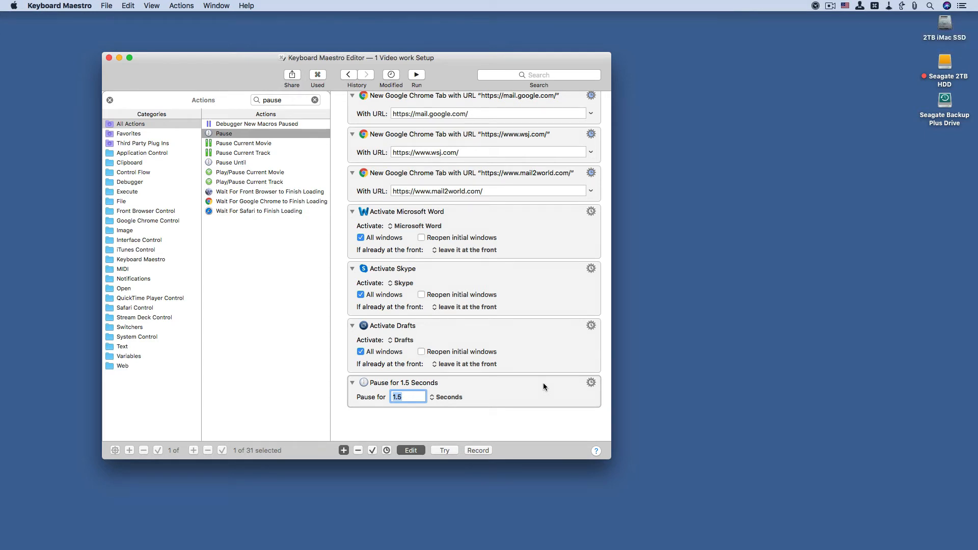
Step: Copy the 1.5-second Pause action and paste it directly after Activate Skype
{"action": "left_click", "coordinate": [544, 386]}
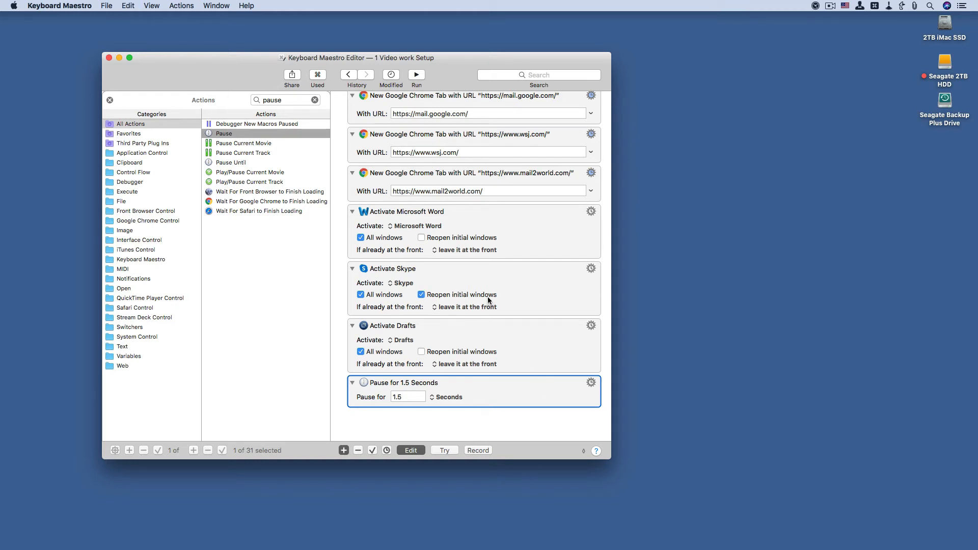
{"action": "left_click", "coordinate": [537, 304]}
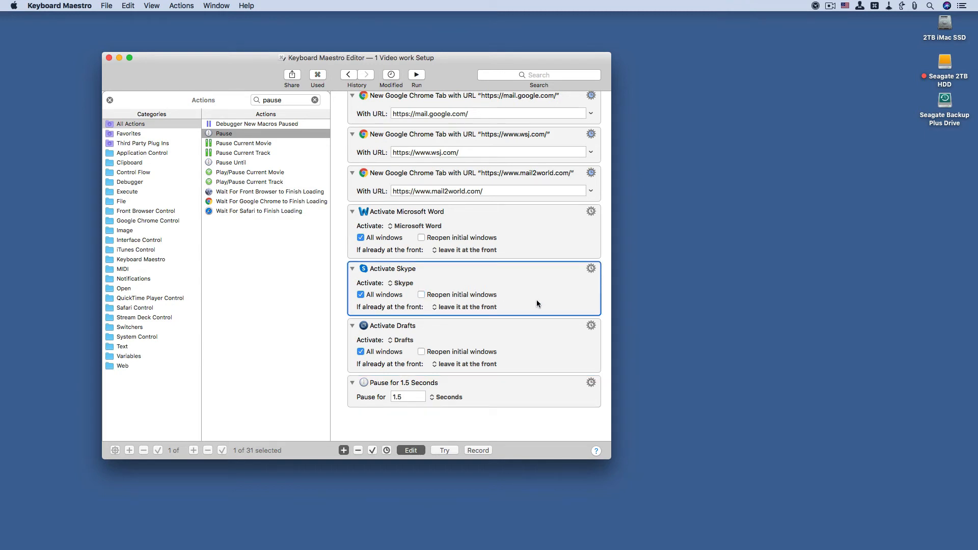
{"action": "key", "text": "super+v"}
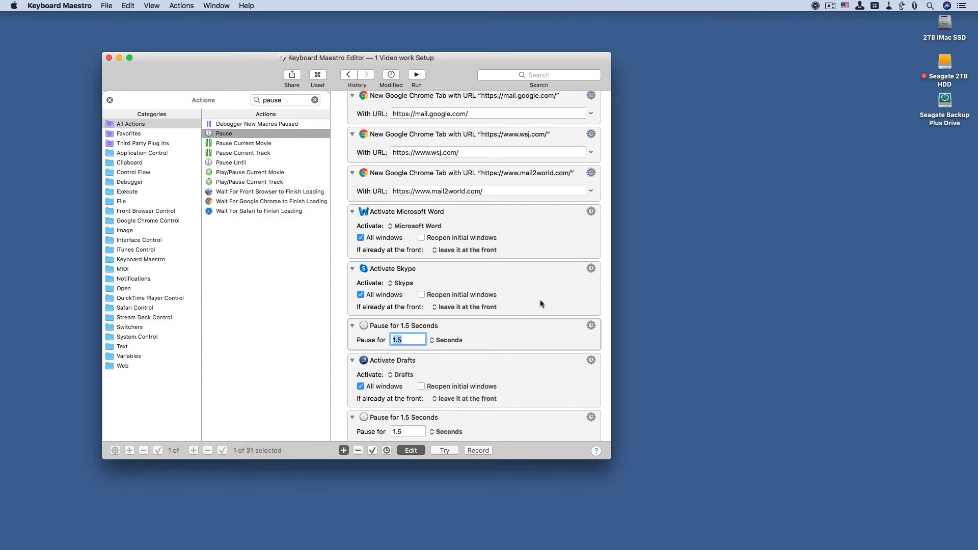
Step: Paste the 1.5-second Pause action after each of the mail2world.com, wsj.com and mail.google.com Chrome tab actions
{"action": "left_click", "coordinate": [534, 173]}
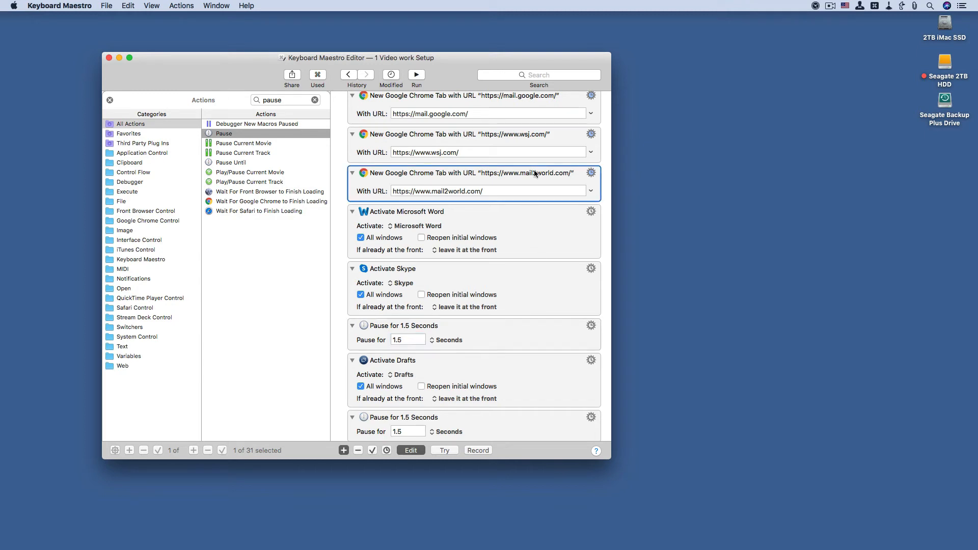
{"action": "key", "text": "super+v"}
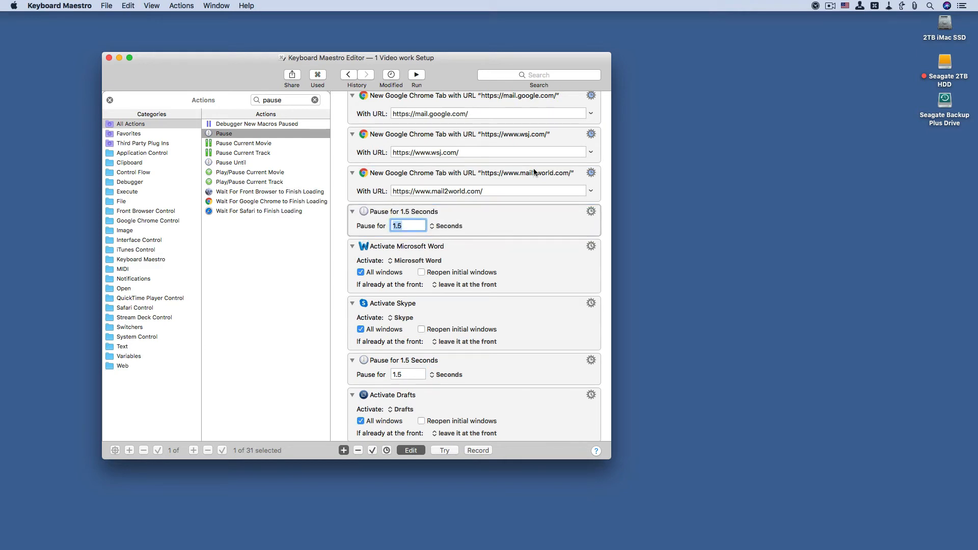
{"action": "left_click", "coordinate": [527, 136]}
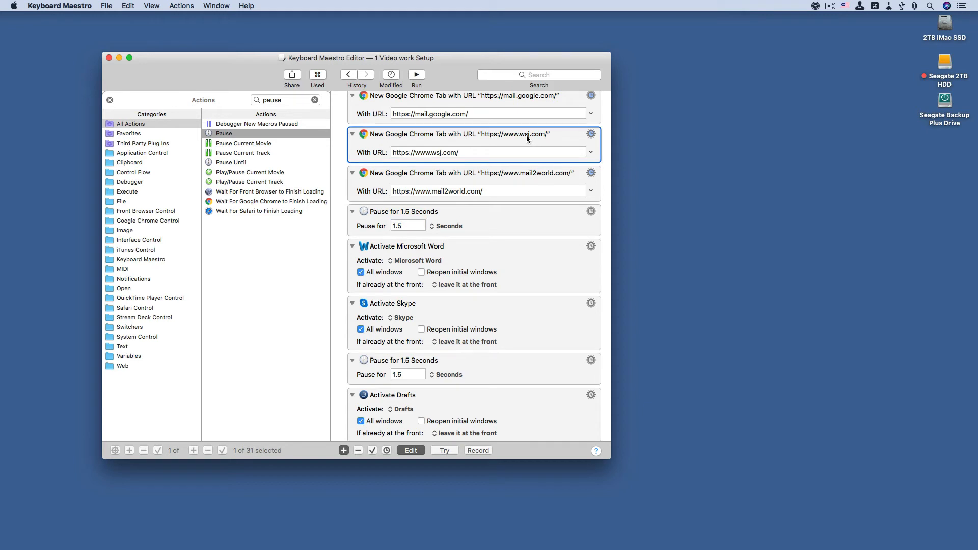
{"action": "key", "text": "super+v"}
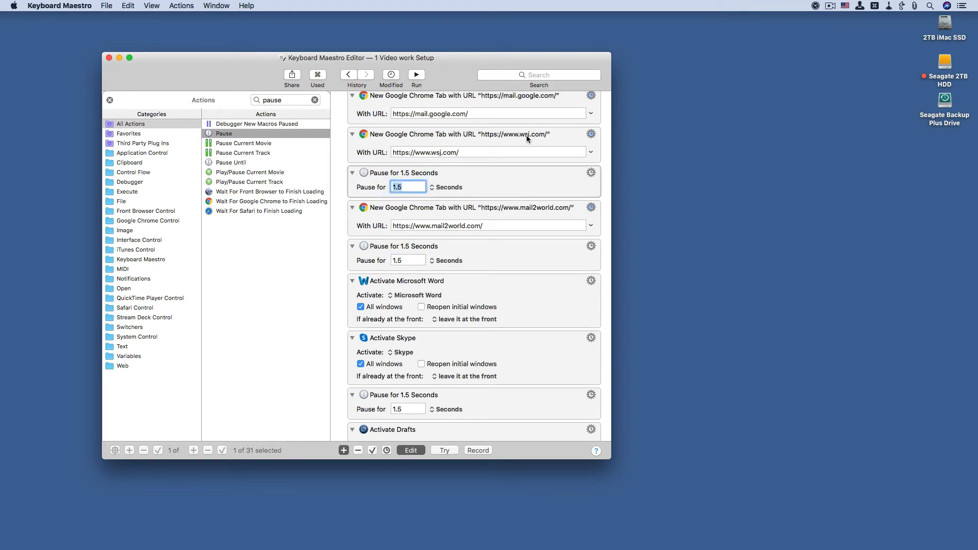
{"action": "left_click", "coordinate": [524, 98]}
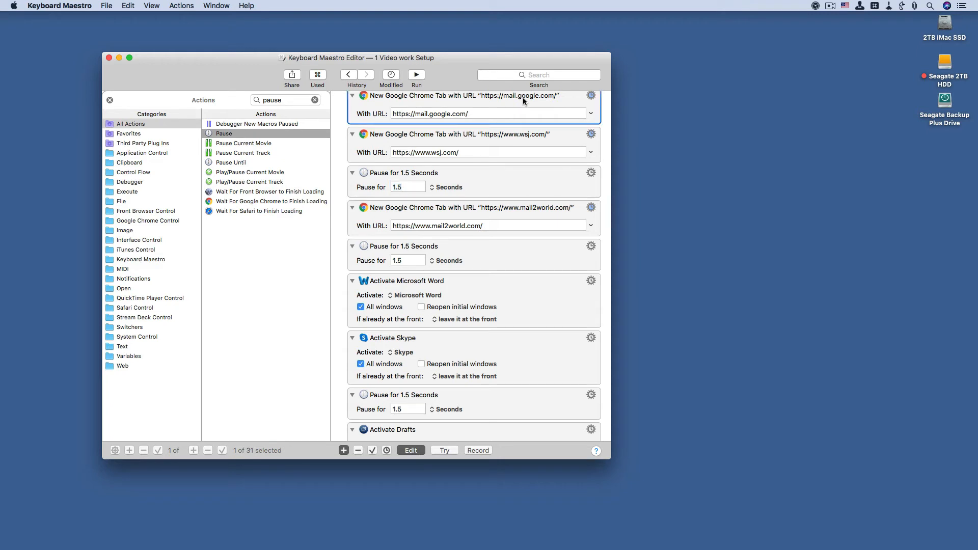
{"action": "key", "text": "super+v"}
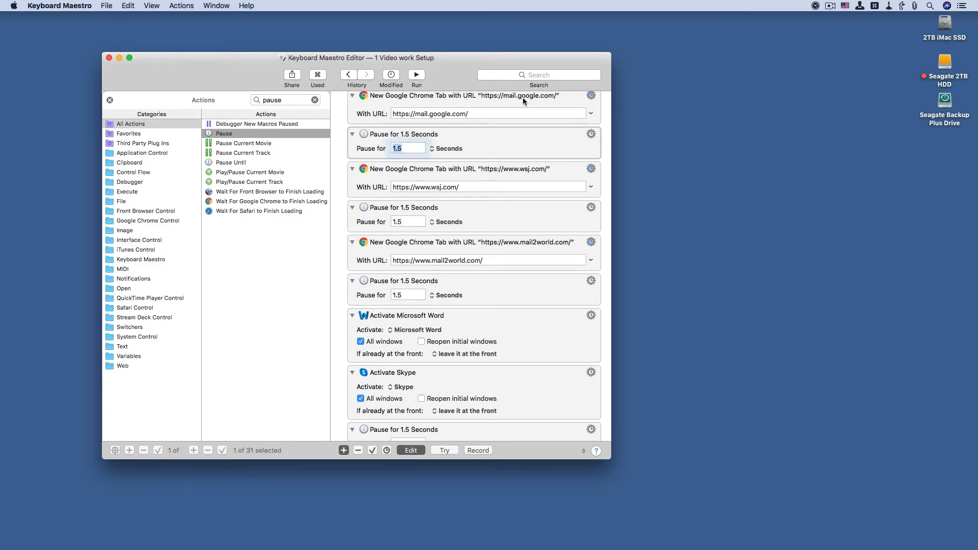
Step: Move the Activate Microsoft Word action to between Activate Drafts and the final Pause action
{"action": "scroll", "coordinate": [566, 214], "scroll_direction": "up", "scroll_amount": 2}
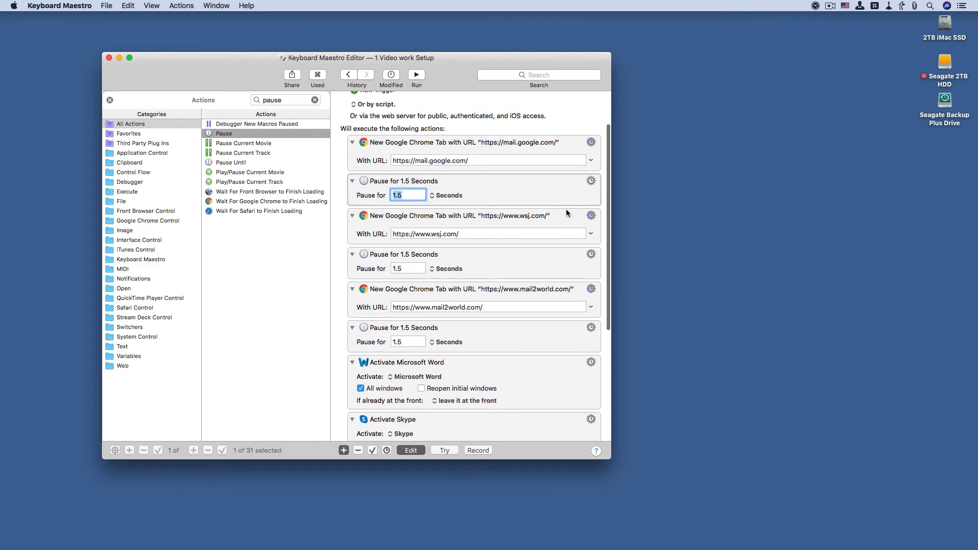
{"action": "scroll", "coordinate": [566, 211], "scroll_direction": "down", "scroll_amount": 6}
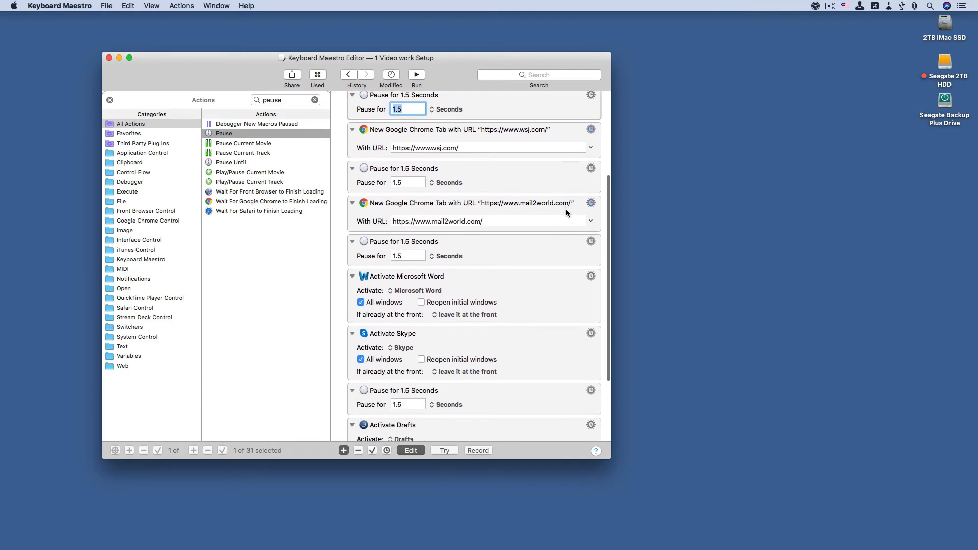
{"action": "scroll", "coordinate": [566, 219], "scroll_direction": "down", "scroll_amount": 1}
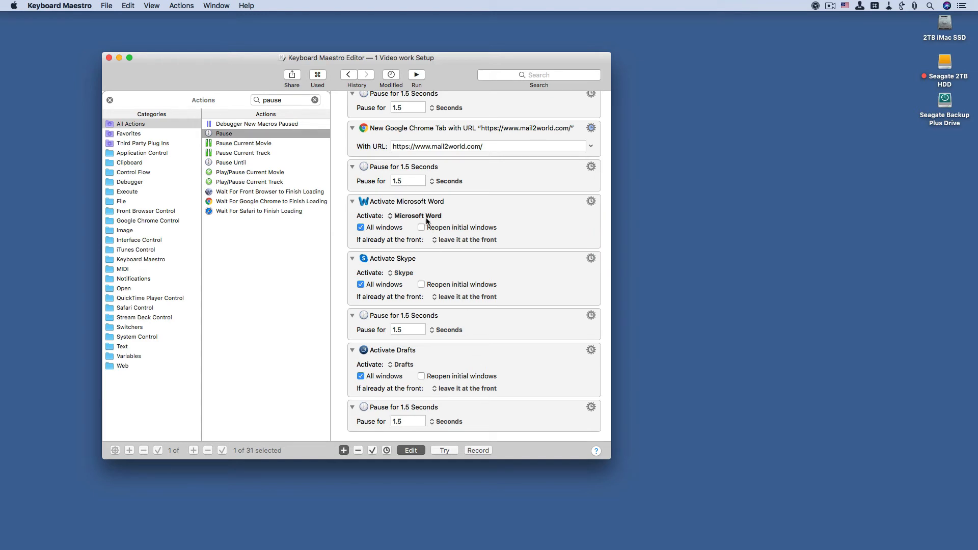
{"action": "left_click", "coordinate": [487, 207]}
{"action": "left_click_drag", "start_coordinate": [489, 212], "coordinate": [478, 405]}
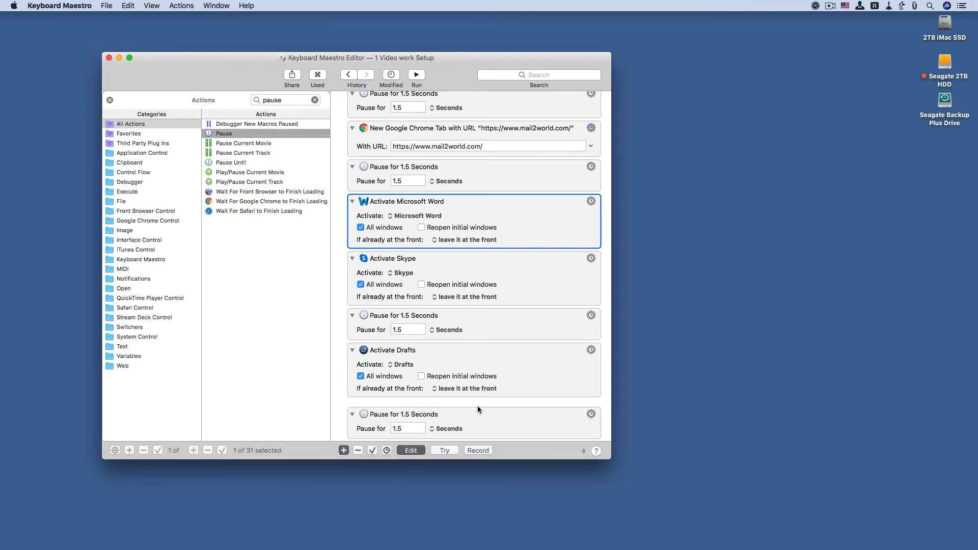
{"action": "scroll", "coordinate": [474, 405], "scroll_direction": "down", "scroll_amount": 3}
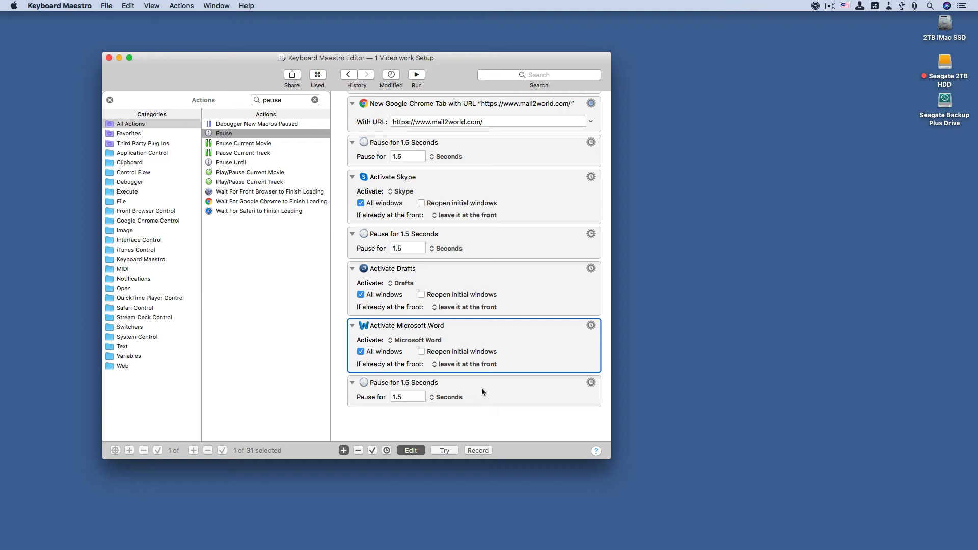
Step: Delete the Pause action at the end of the list, after Activate Microsoft Word
{"action": "left_click", "coordinate": [483, 391]}
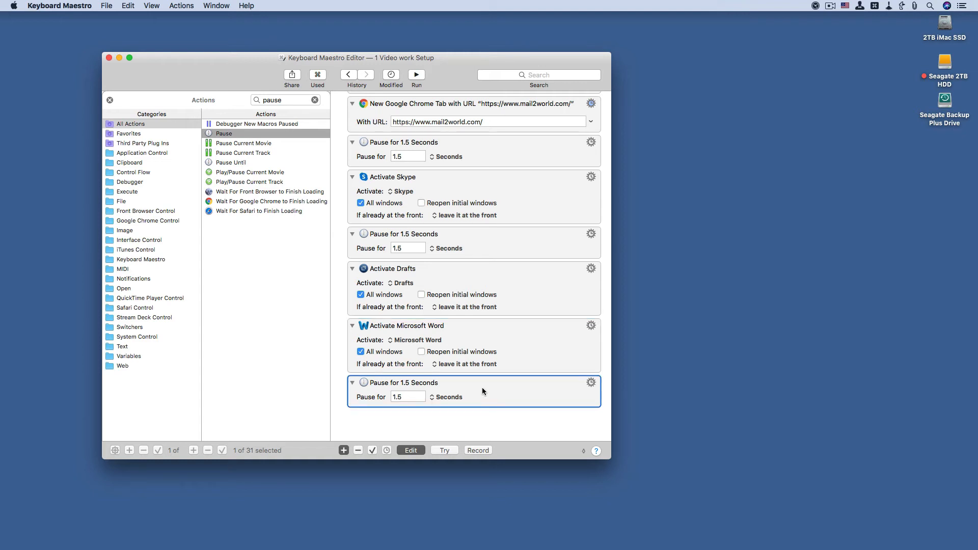
{"action": "key", "text": "Delete"}
{"action": "scroll", "coordinate": [483, 390], "scroll_direction": "up", "scroll_amount": 3}
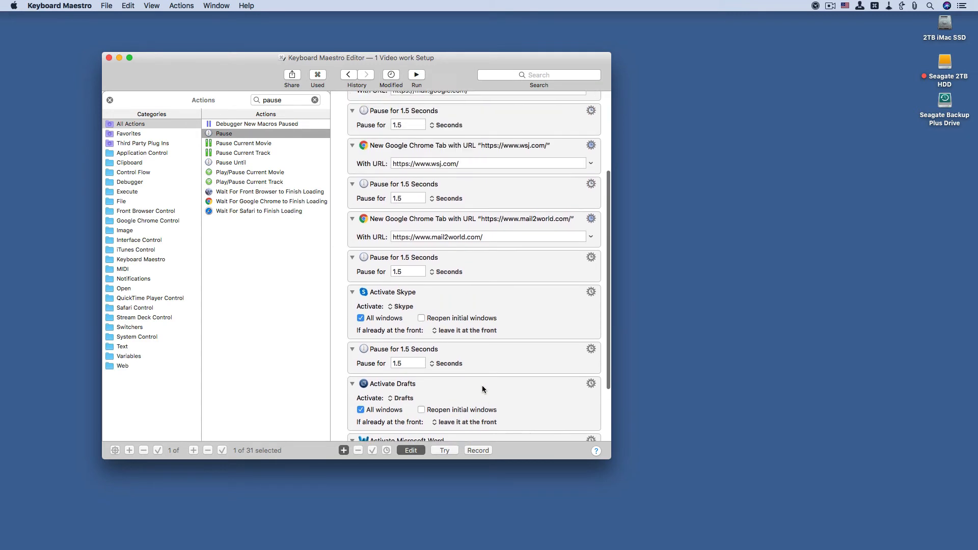
{"action": "scroll", "coordinate": [483, 390], "scroll_direction": "up", "scroll_amount": 4}
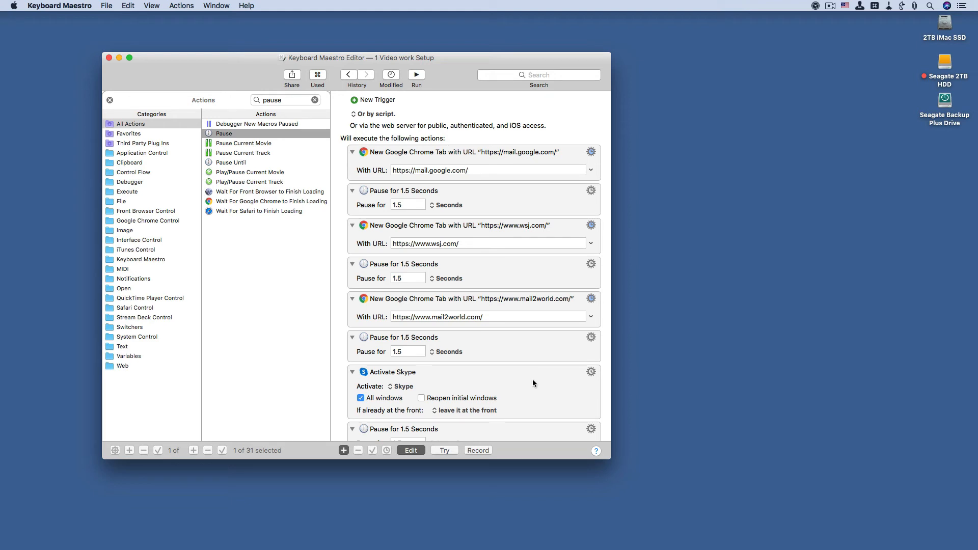
Step: Paste the 1.5-second Pause action between Activate Drafts and Activate Microsoft Word
{"action": "scroll", "coordinate": [533, 382], "scroll_direction": "down", "scroll_amount": 2}
{"action": "scroll", "coordinate": [533, 390], "scroll_direction": "down", "scroll_amount": 4}
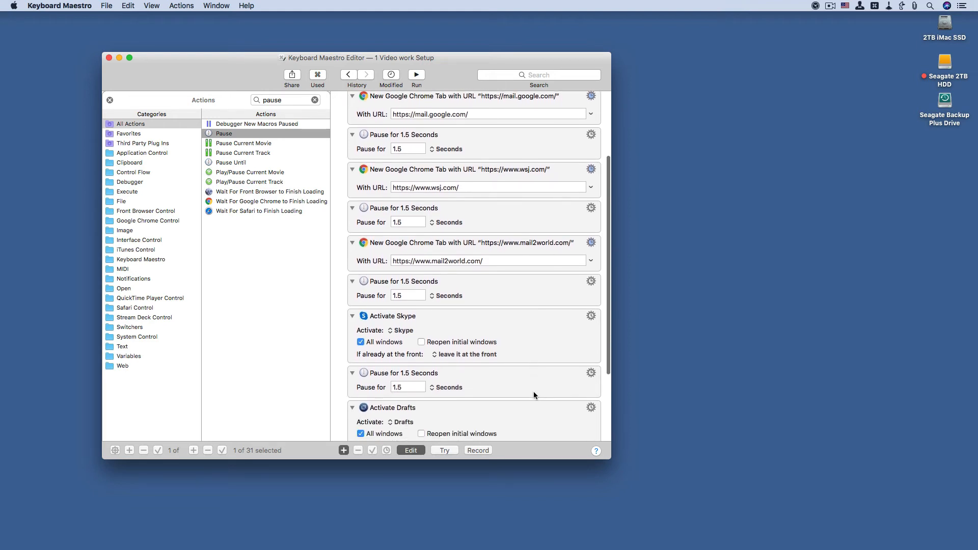
{"action": "scroll", "coordinate": [534, 401], "scroll_direction": "down", "scroll_amount": 1}
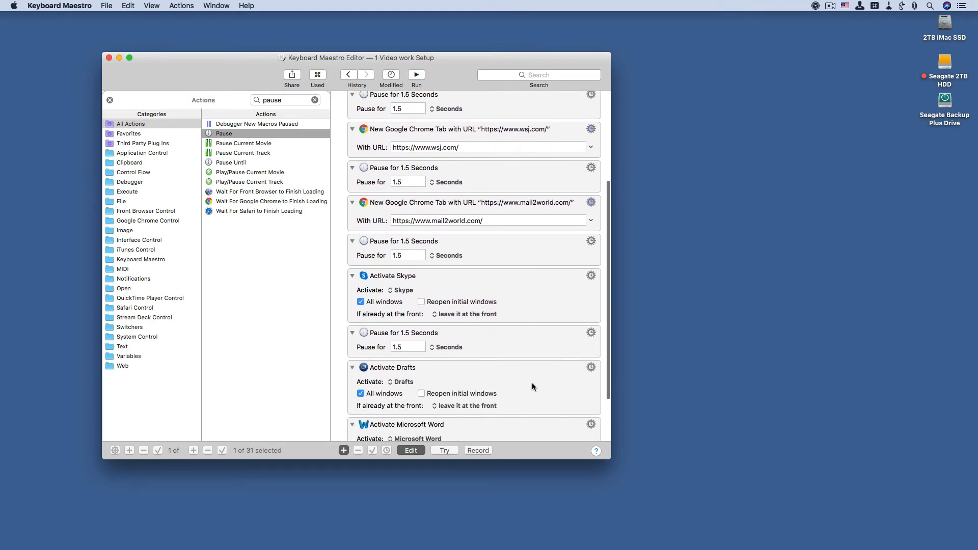
{"action": "scroll", "coordinate": [531, 372], "scroll_direction": "down", "scroll_amount": 2}
{"action": "left_click", "coordinate": [530, 373]}
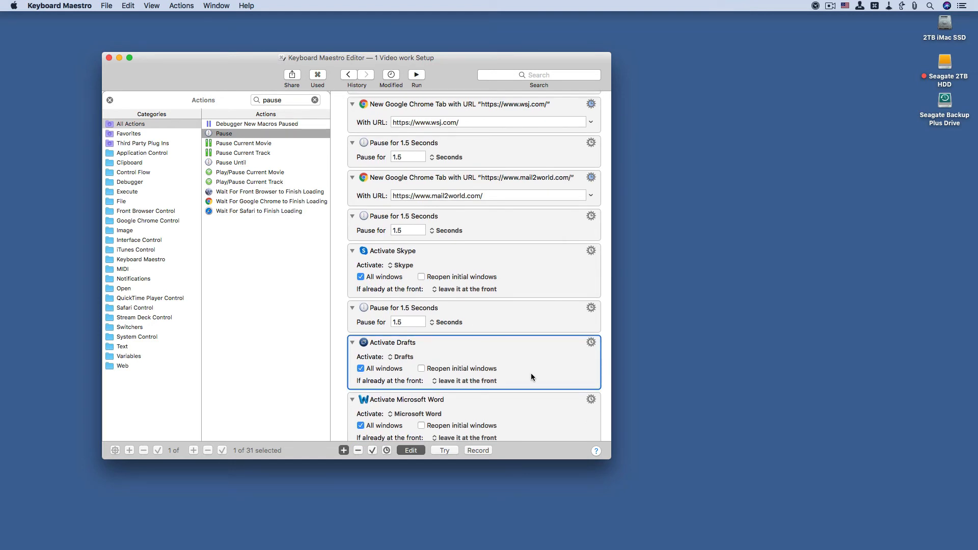
{"action": "key", "text": "super+v"}
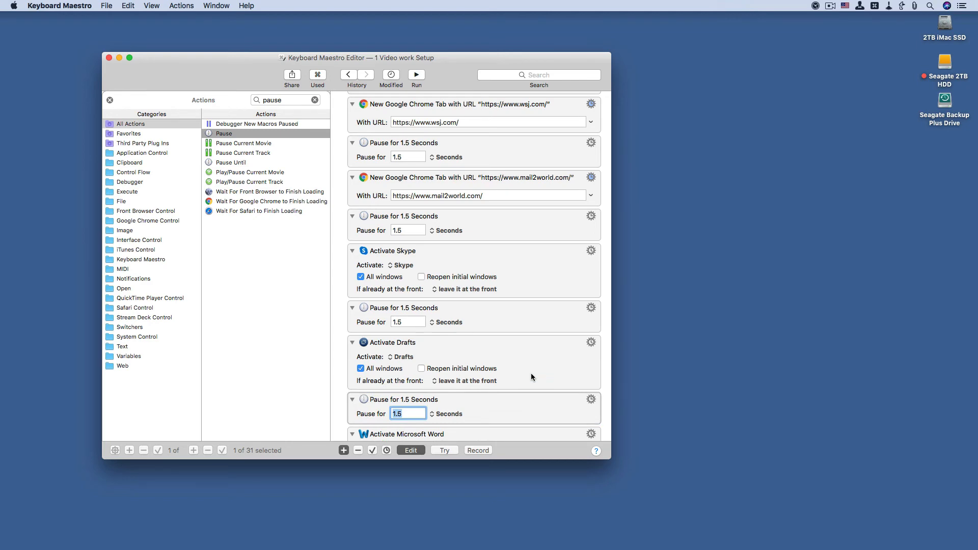
{"action": "scroll", "coordinate": [531, 377], "scroll_direction": "down", "scroll_amount": 3}
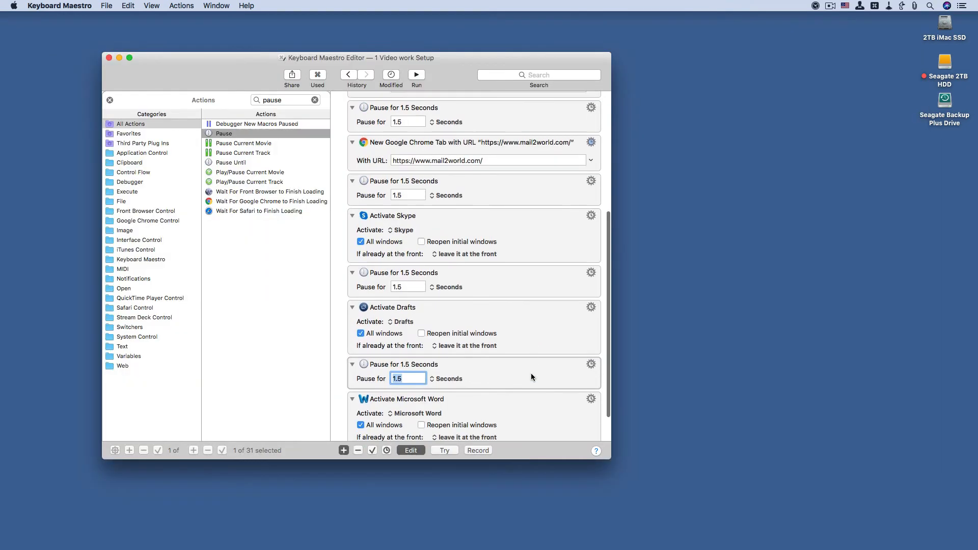
{"action": "scroll", "coordinate": [531, 379], "scroll_direction": "up", "scroll_amount": 4}
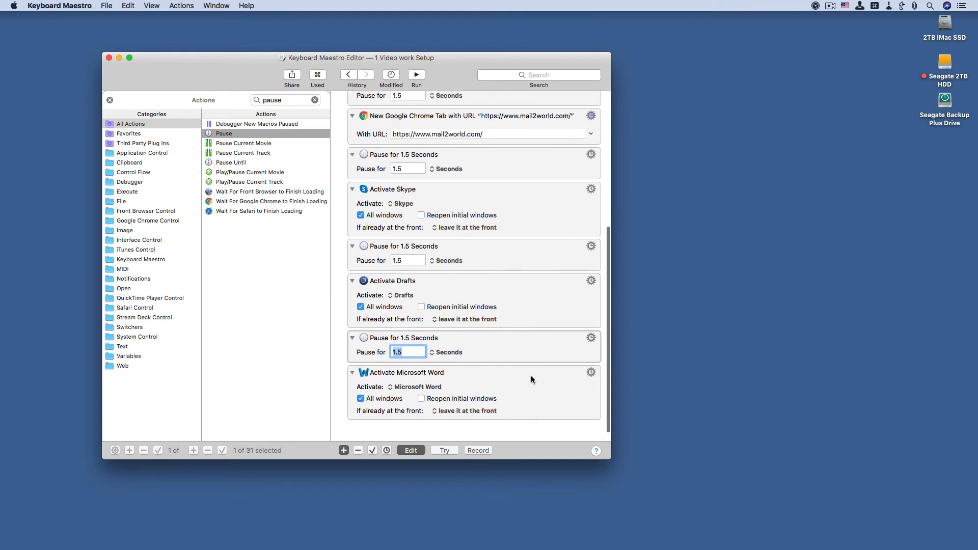
Step: Add a hot key trigger set to F13 to the 1 Video work Setup macro and finish editing it
{"action": "scroll", "coordinate": [531, 379], "scroll_direction": "up", "scroll_amount": 5}
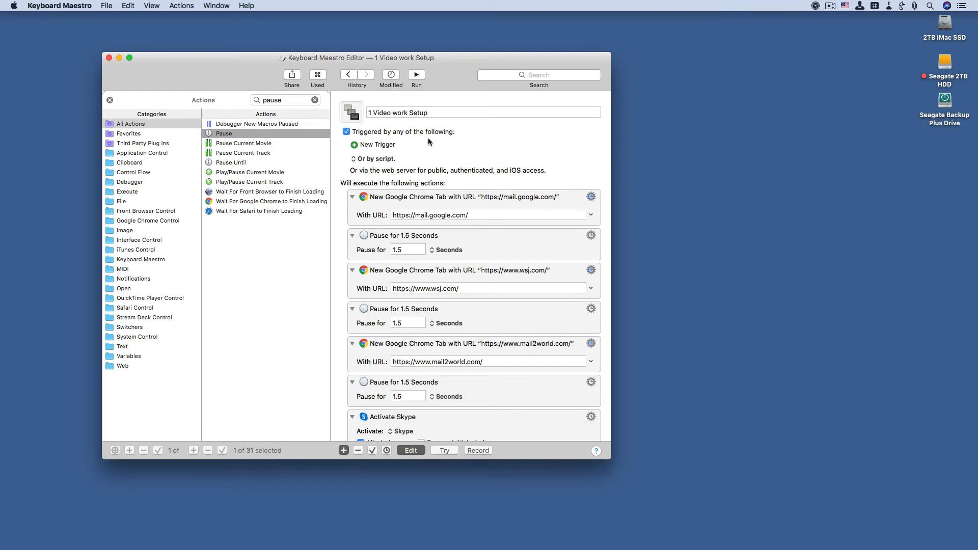
{"action": "scroll", "coordinate": [432, 144], "scroll_direction": "up", "scroll_amount": 1}
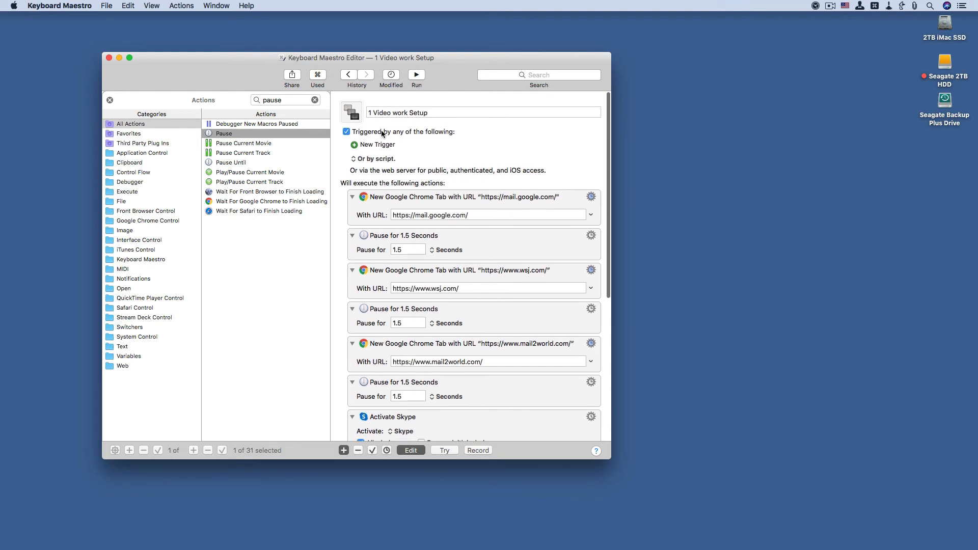
{"action": "left_click", "coordinate": [384, 145]}
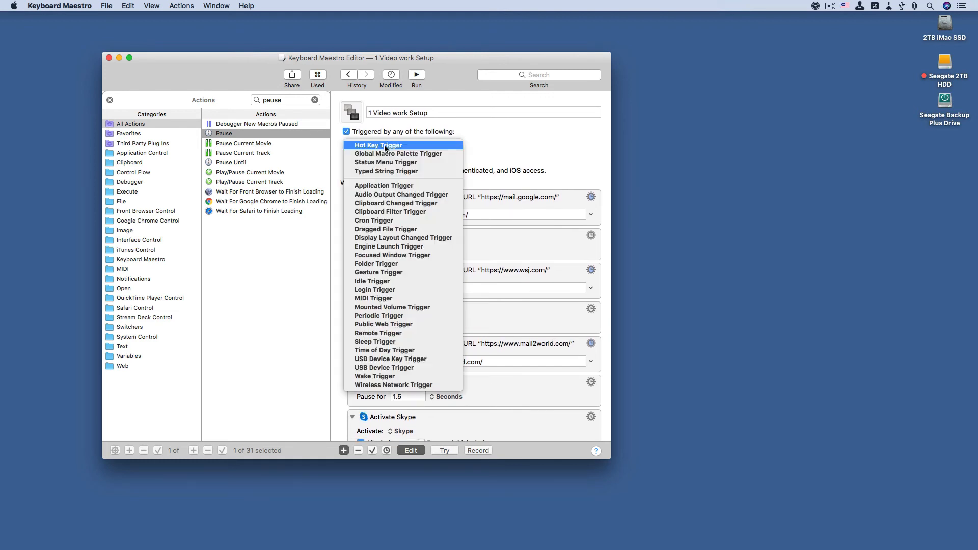
{"action": "left_click", "coordinate": [384, 144]}
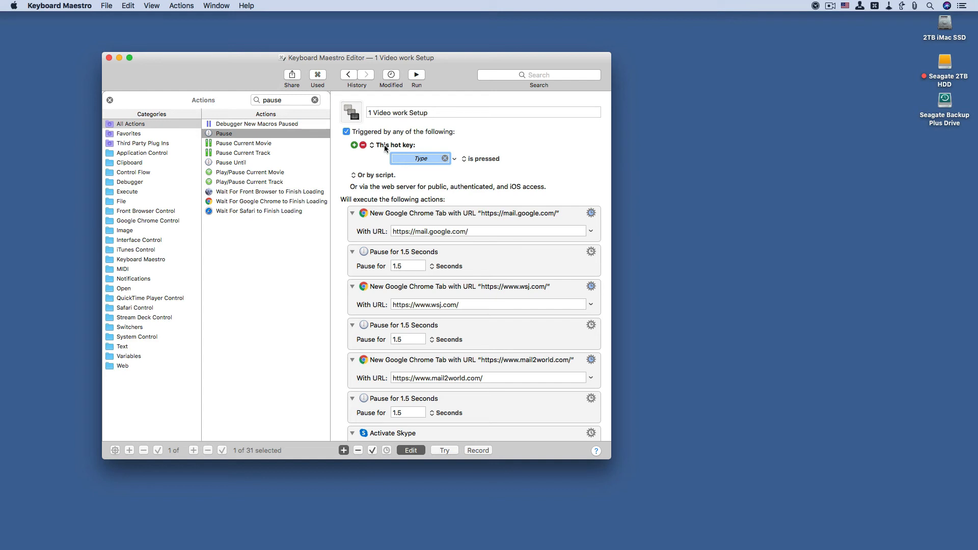
{"action": "key", "text": "F13"}
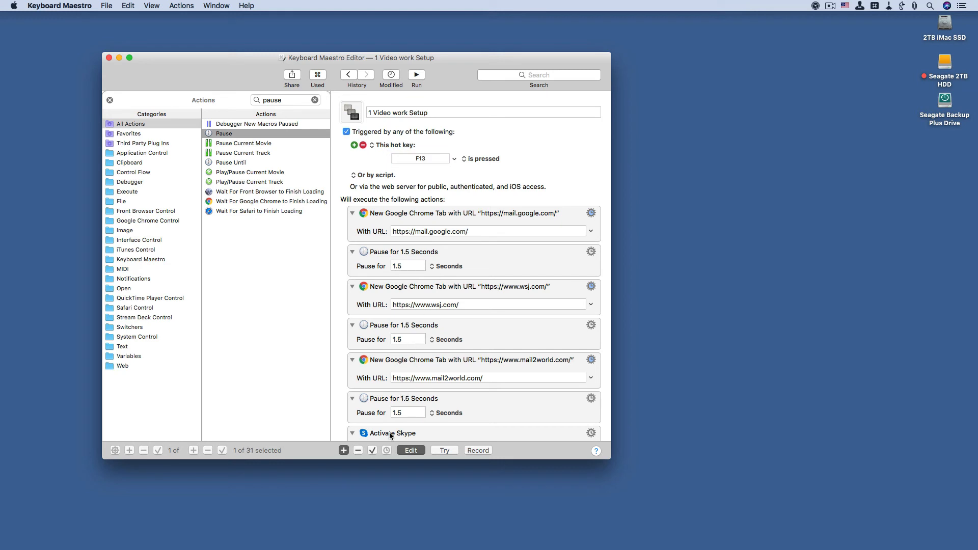
{"action": "left_click", "coordinate": [409, 450]}
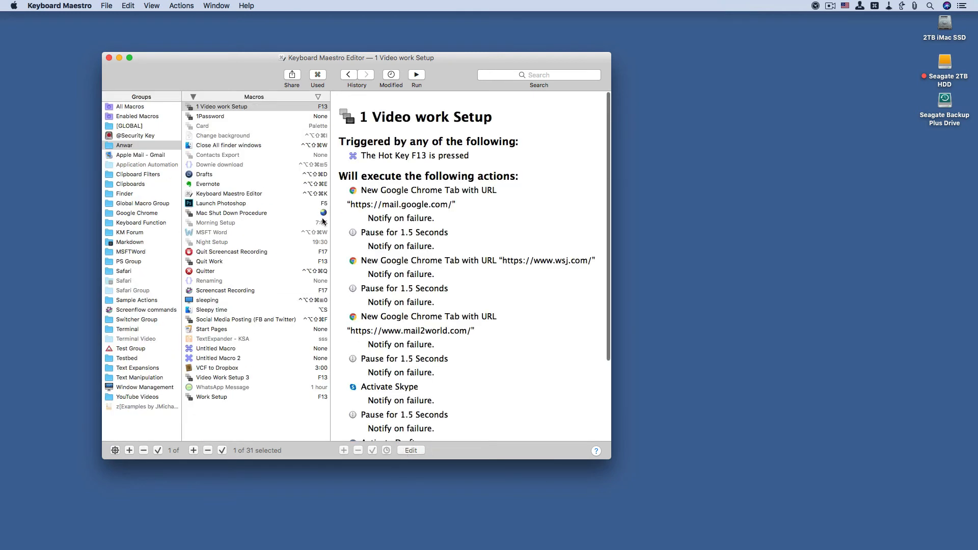
Step: Close the macro editor window and run the work setup macro from the F13 macro palette
{"action": "left_click", "coordinate": [108, 57]}
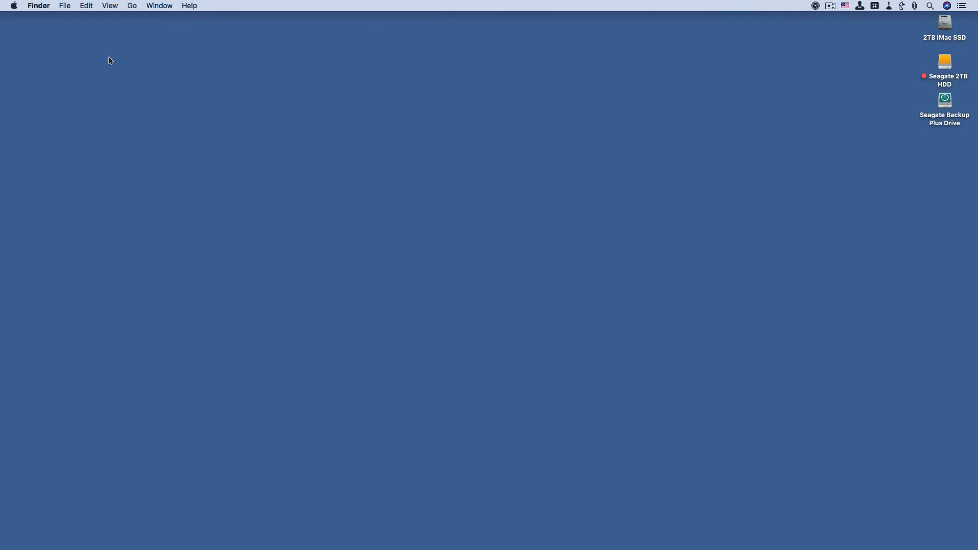
{"action": "key", "text": "F13"}
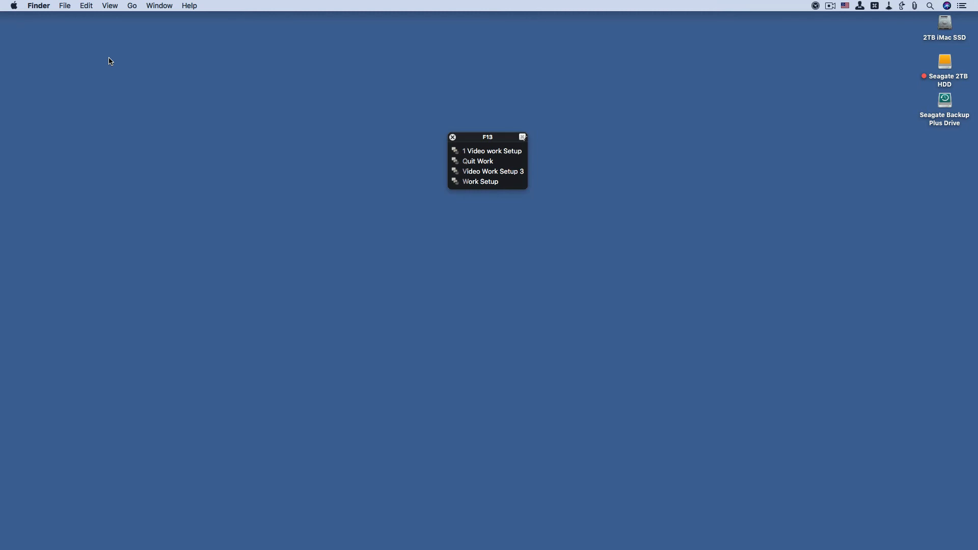
{"action": "key", "text": "w"}
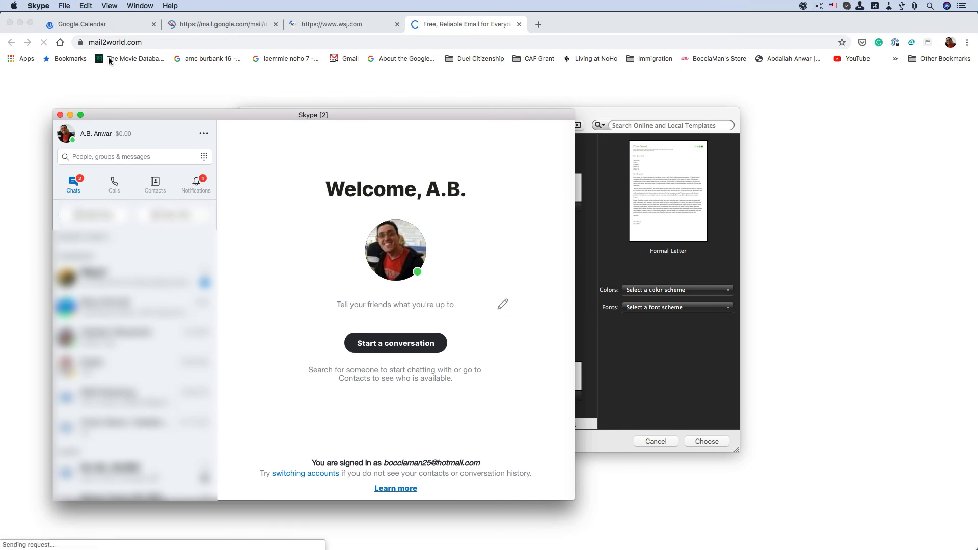
Step: Switch from Skype to Google Chrome to check the tabs opened by the macro
{"action": "key", "text": "super+Tab"}
{"action": "key", "text": "super+Tab"}
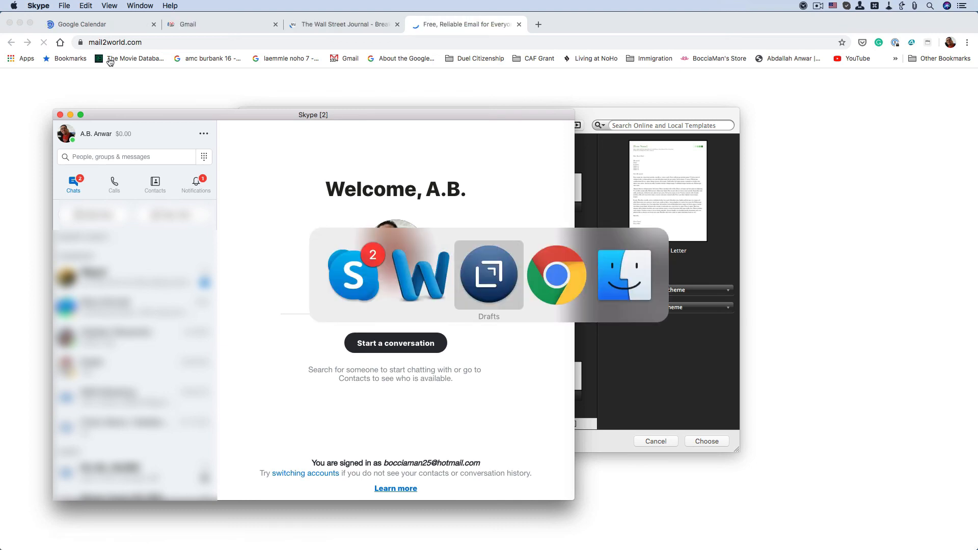
{"action": "key", "text": "super+Tab"}
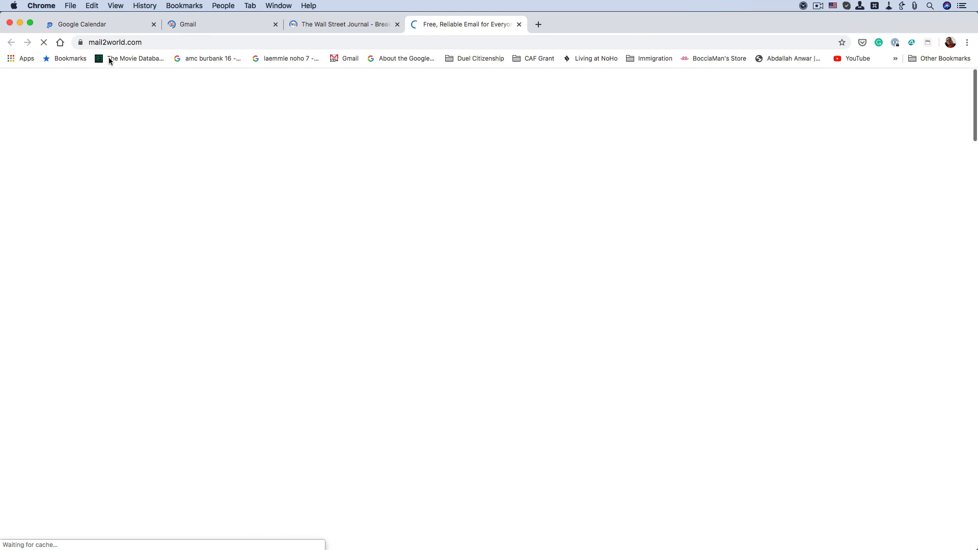